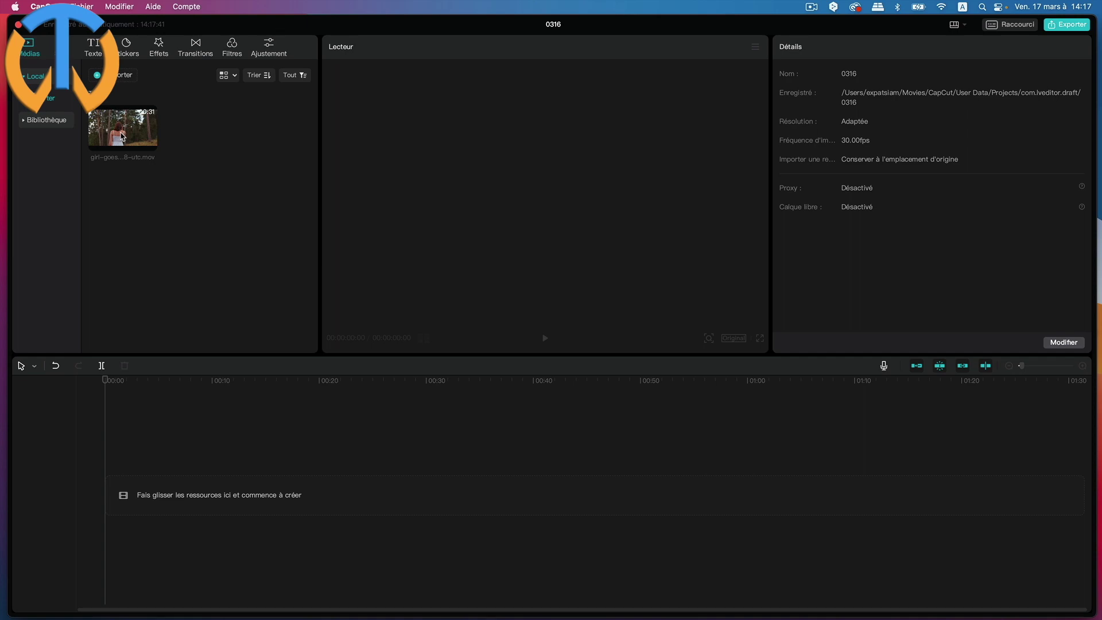
- Add the imported pine-forest clip to the timeline and preview it, returning the playhead to the first frame
click(145, 140)
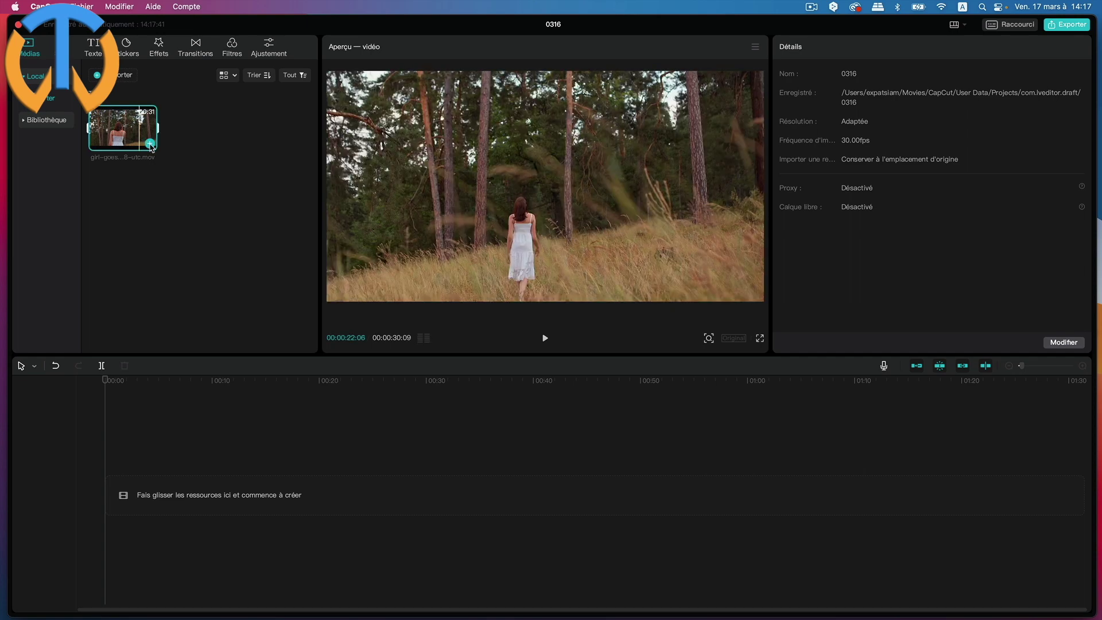
click(150, 143)
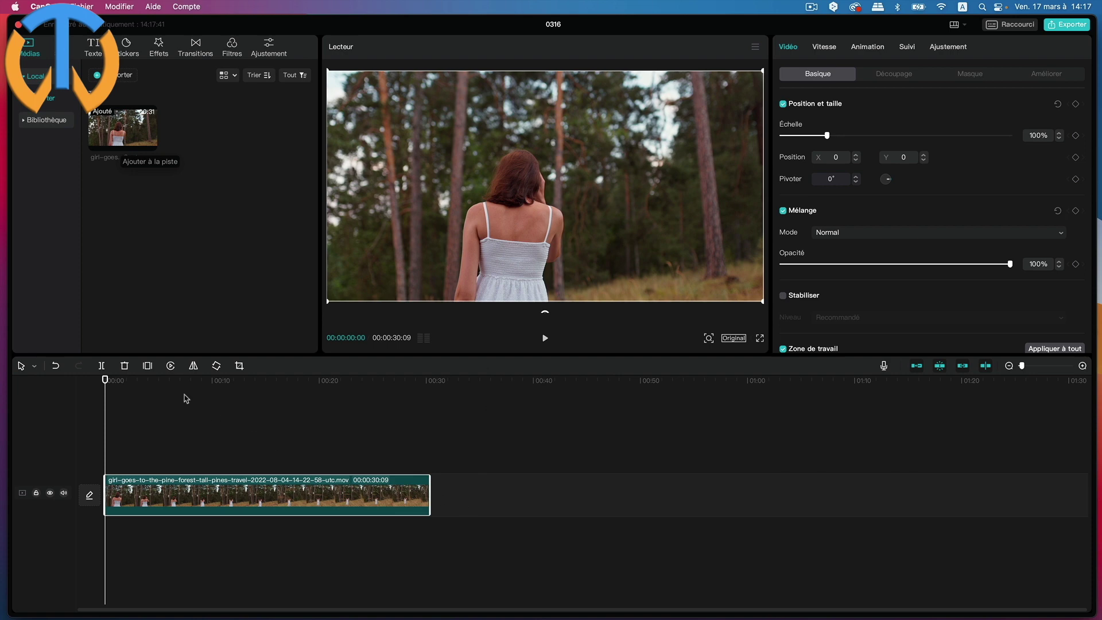
key(space)
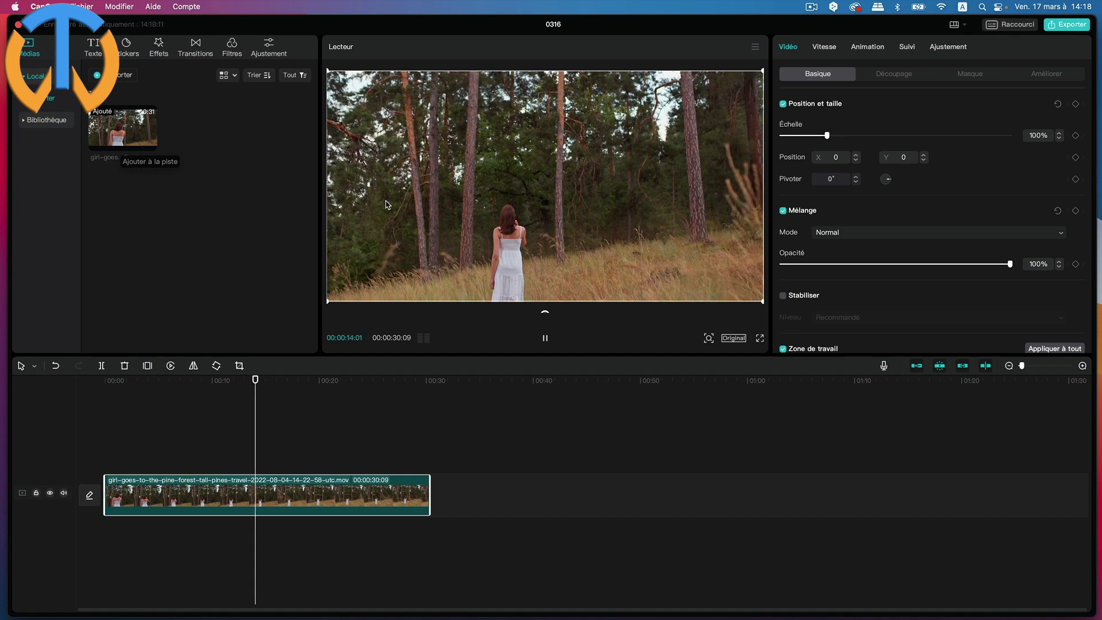
key(space)
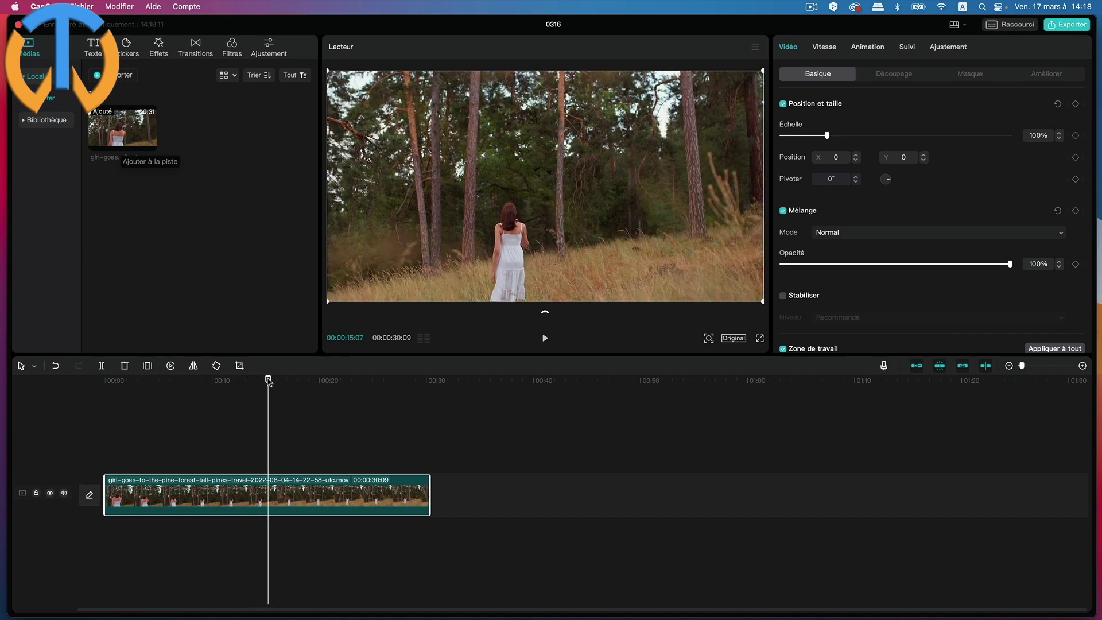
drag(269, 382, 85, 381)
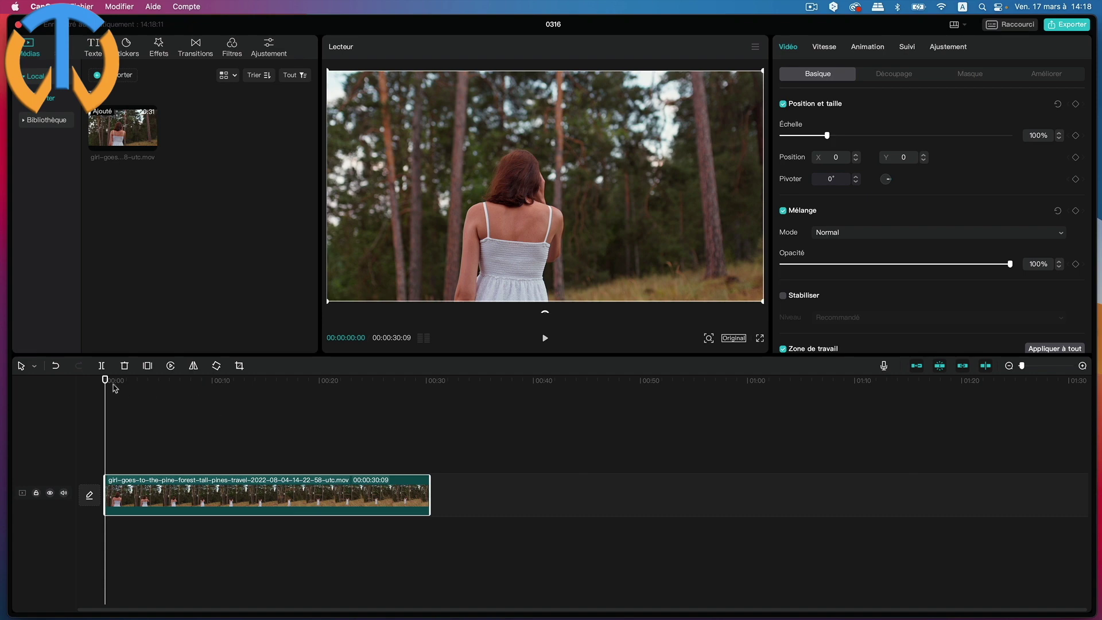
drag(105, 381, 84, 393)
- Start a still-frame export of the clip's first frame and name the image image1
click(755, 49)
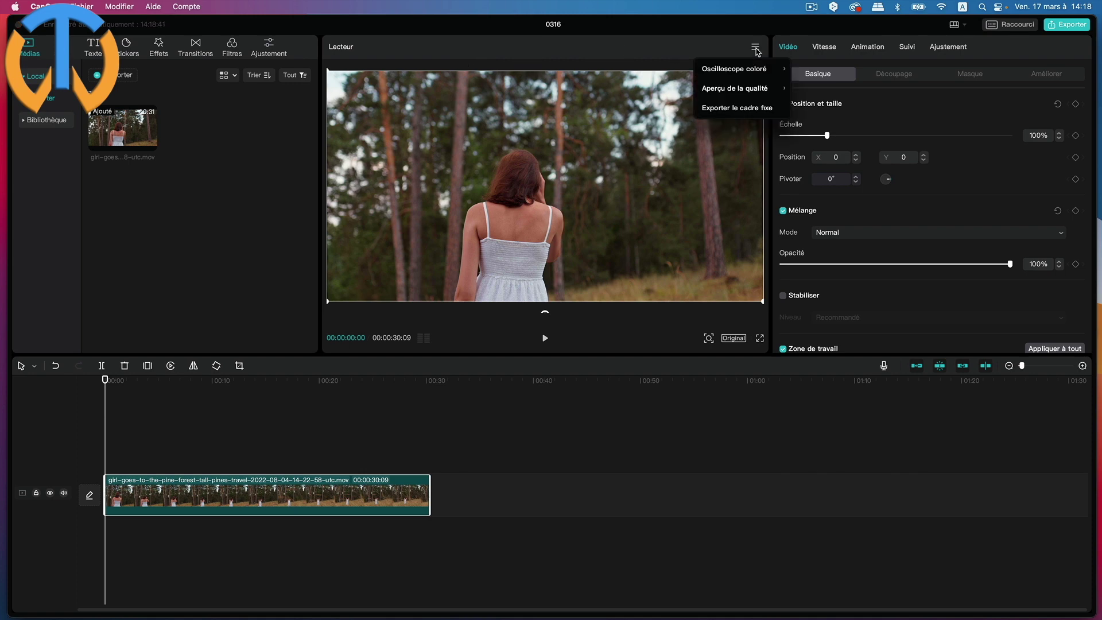
mouse_move(749, 70)
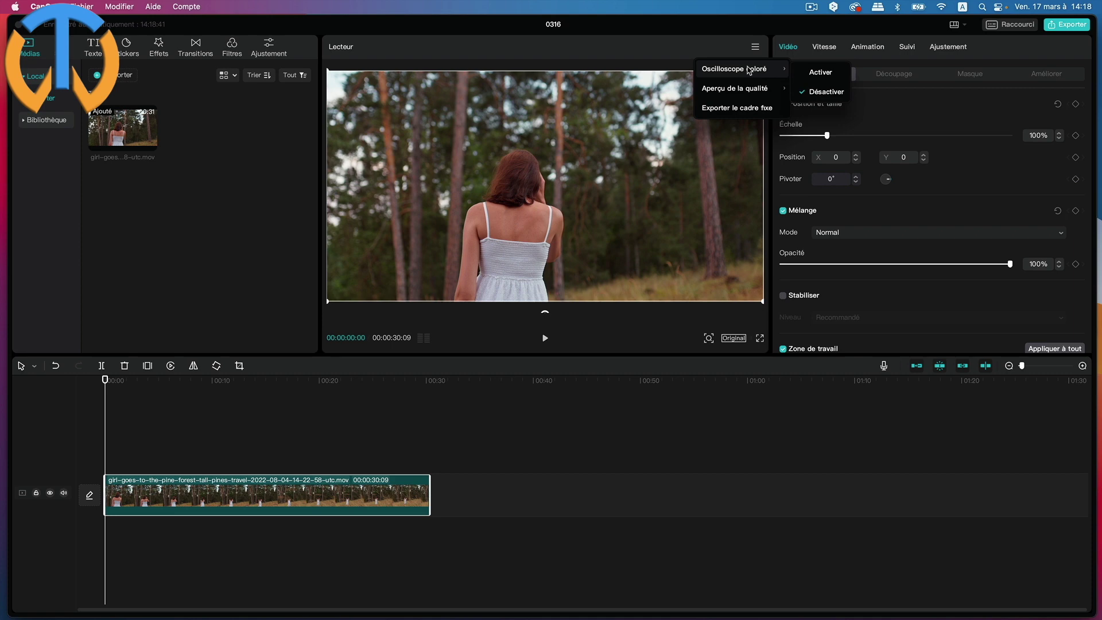
mouse_move(735, 89)
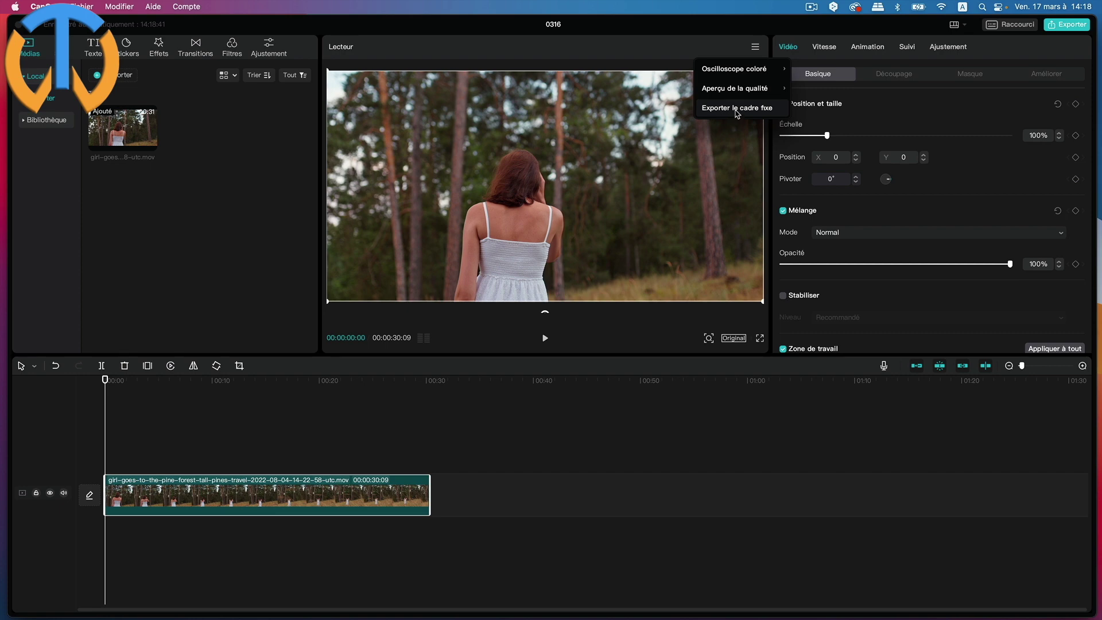
click(737, 111)
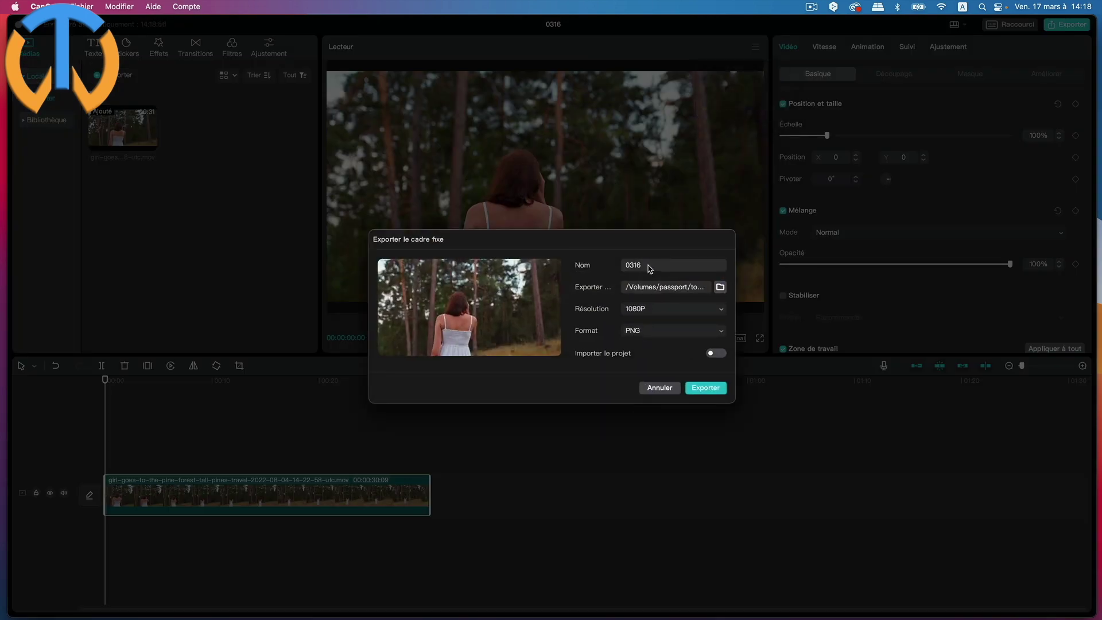
drag(650, 269, 621, 266)
text(image1)
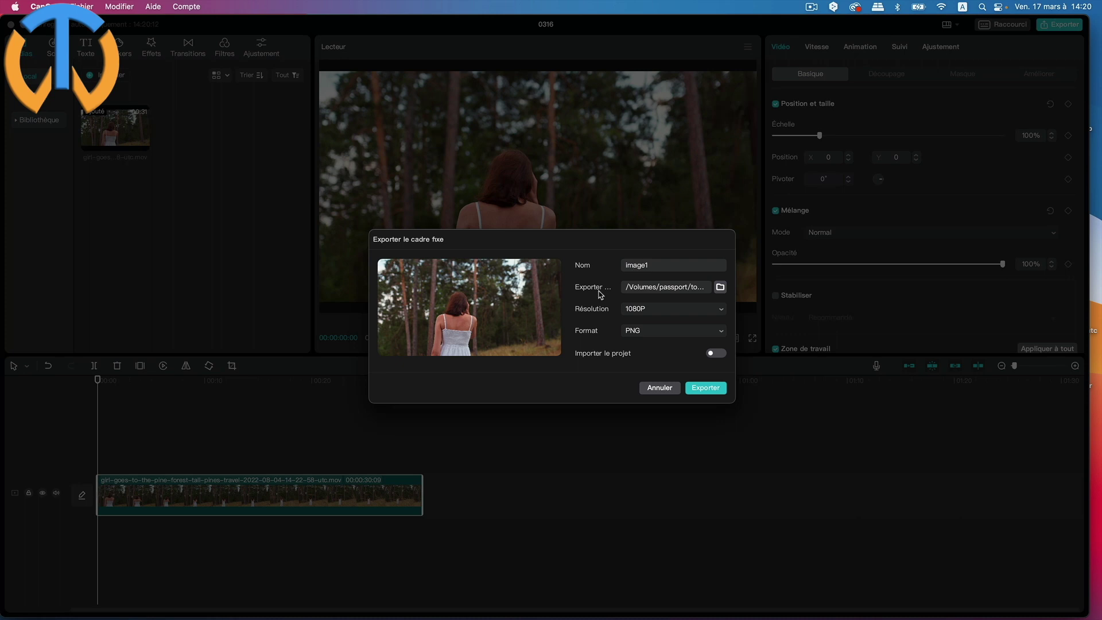
- Set the export location to the toptutoweb/rushes3 folder on the passport drive and export the still frame
click(720, 287)
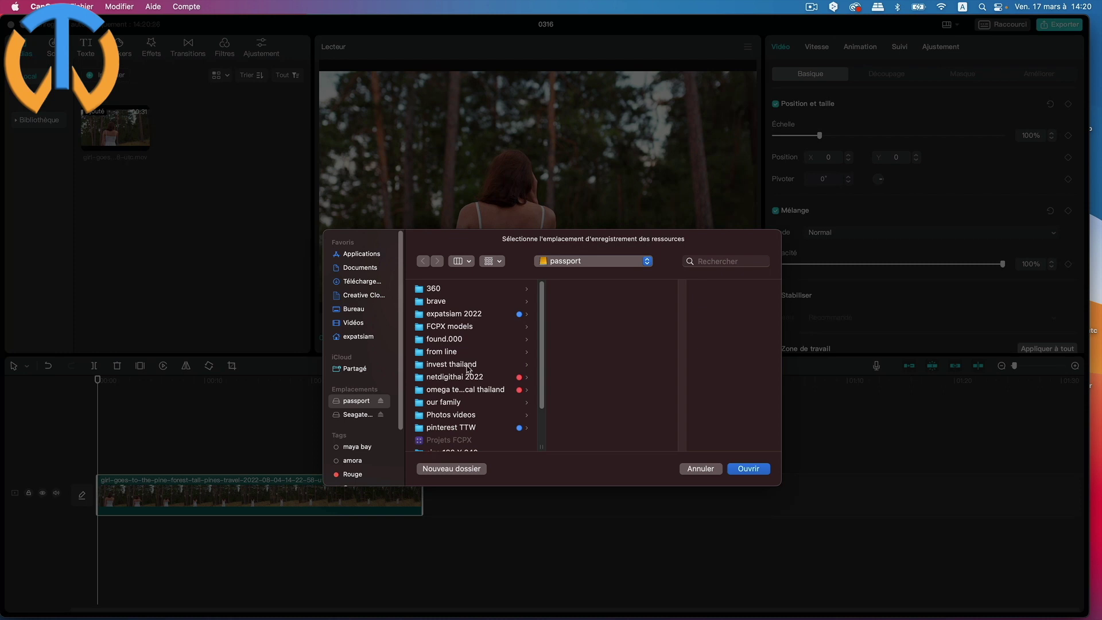
scroll(467, 370, down, 3)
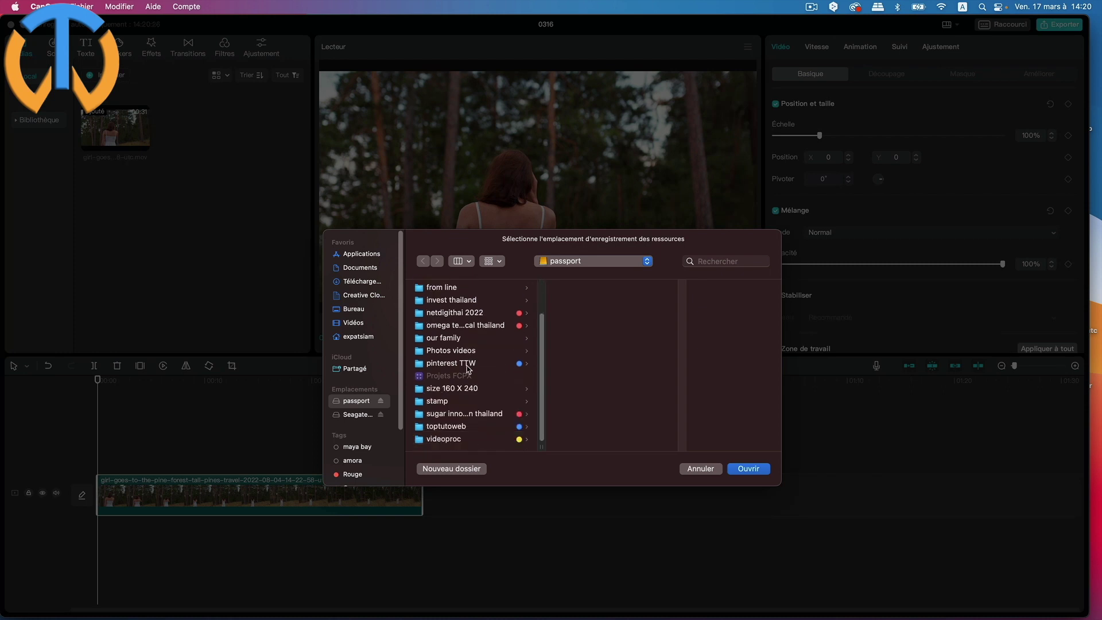
click(459, 427)
scroll(599, 392, down, 10)
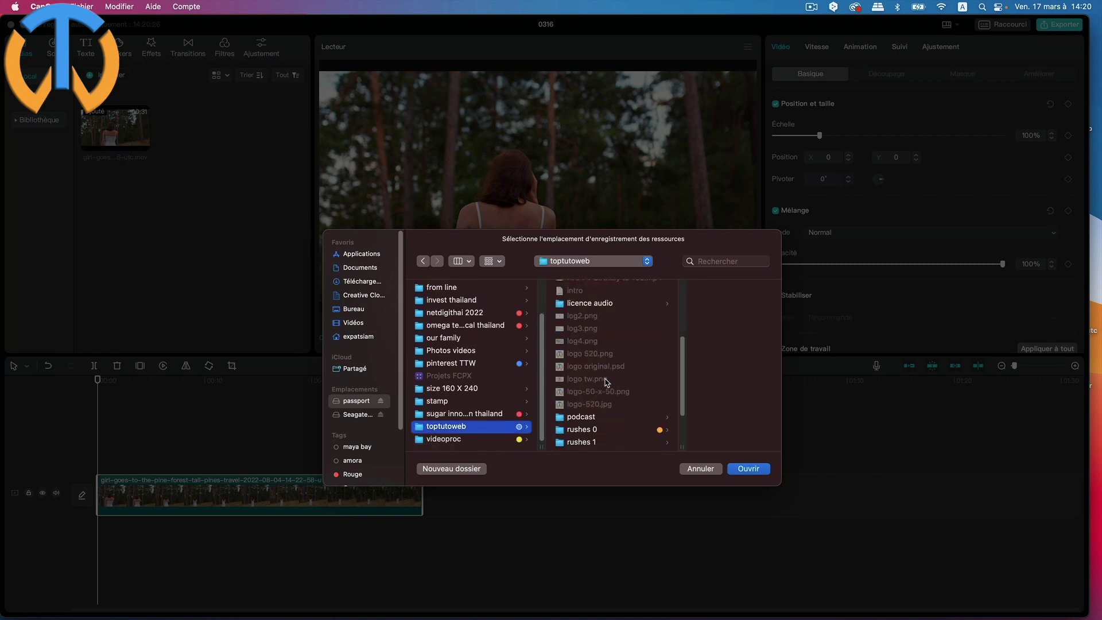
click(586, 392)
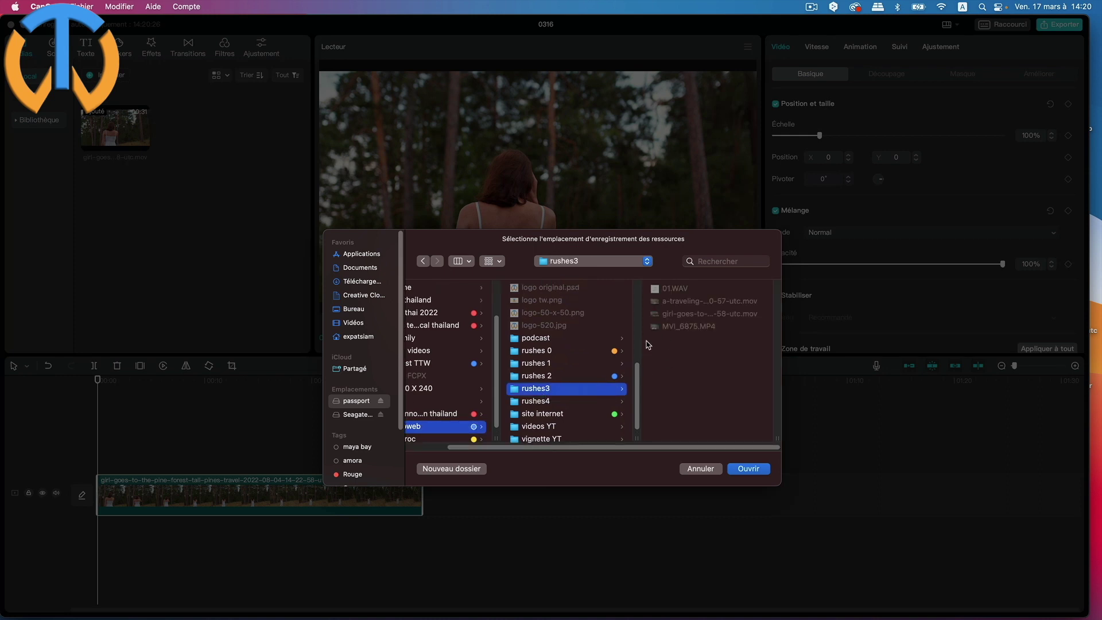
click(747, 469)
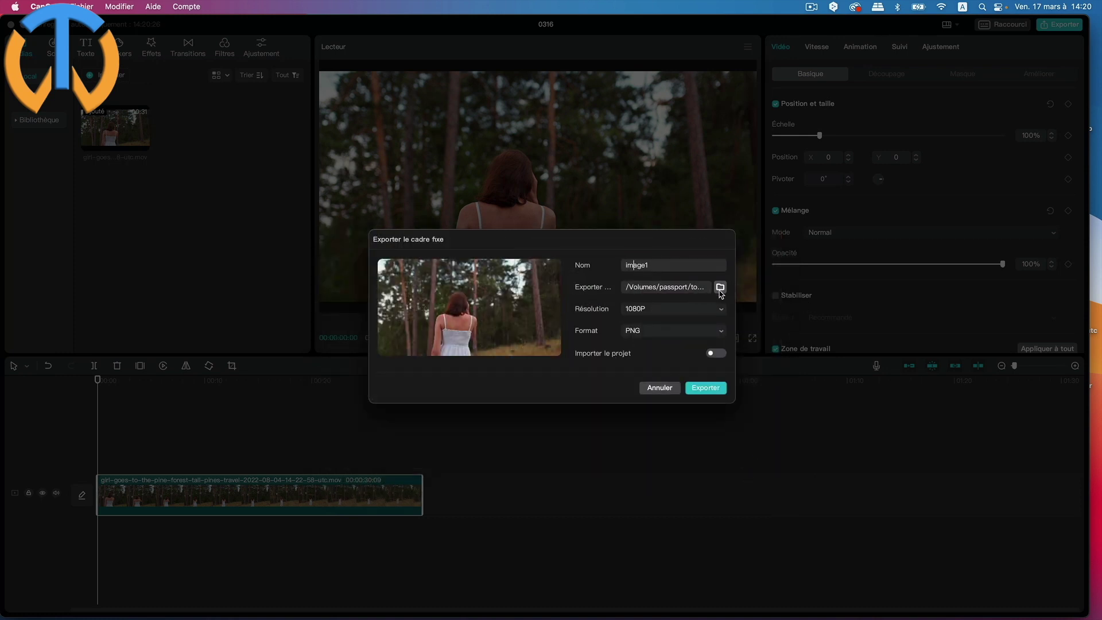
click(703, 390)
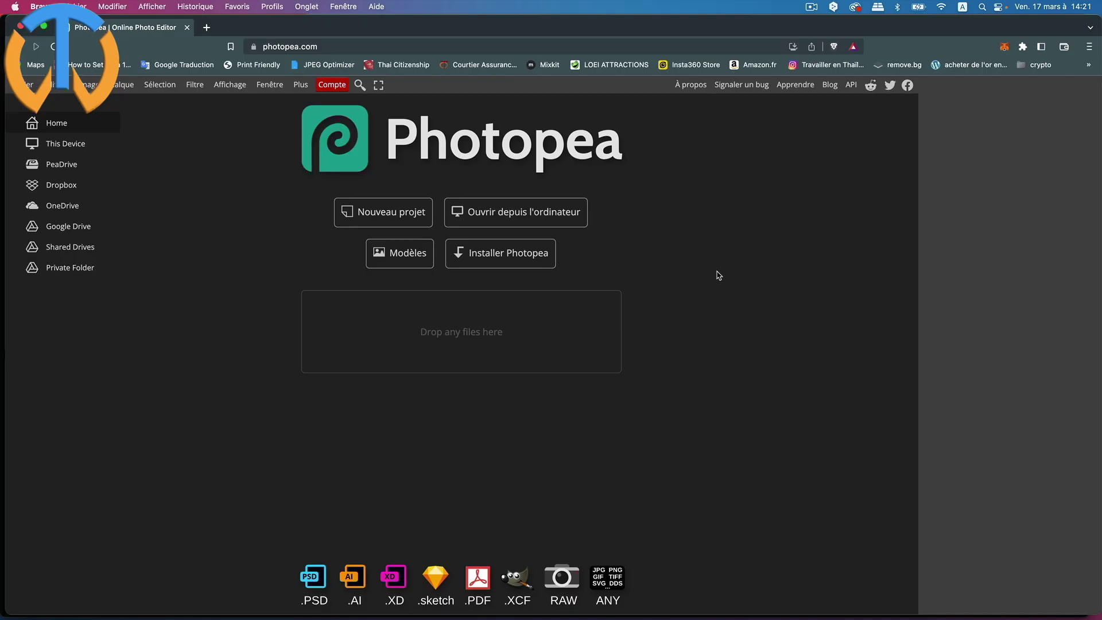
- Switch to Photopea and open image1.png from the toptutoweb/rushes3 folder on the passport drive
click(519, 215)
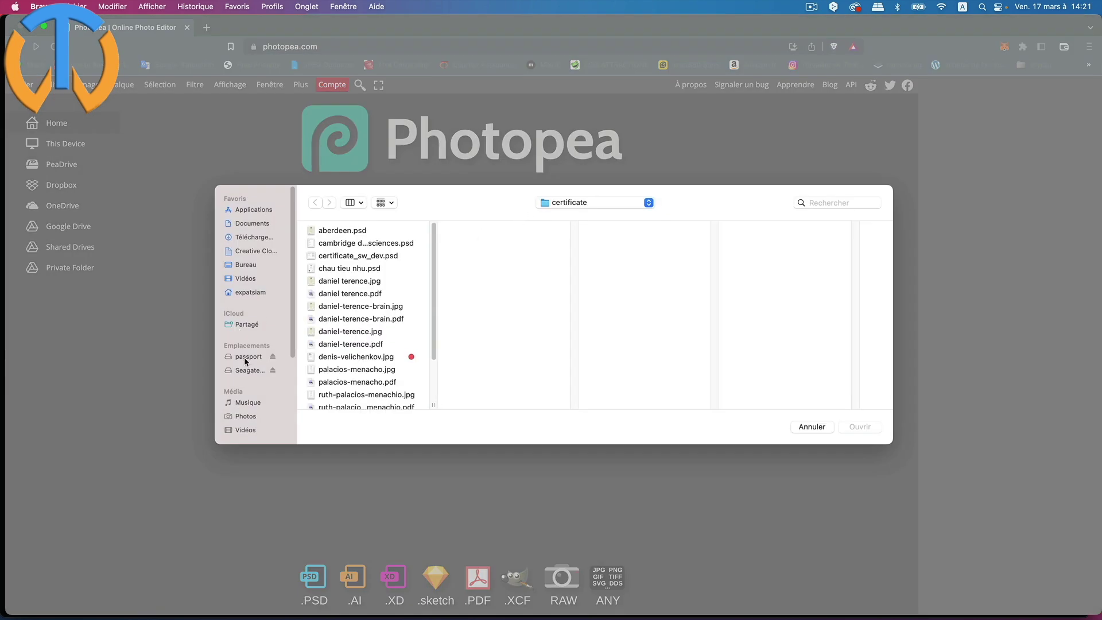
click(244, 357)
scroll(345, 343, down, 5)
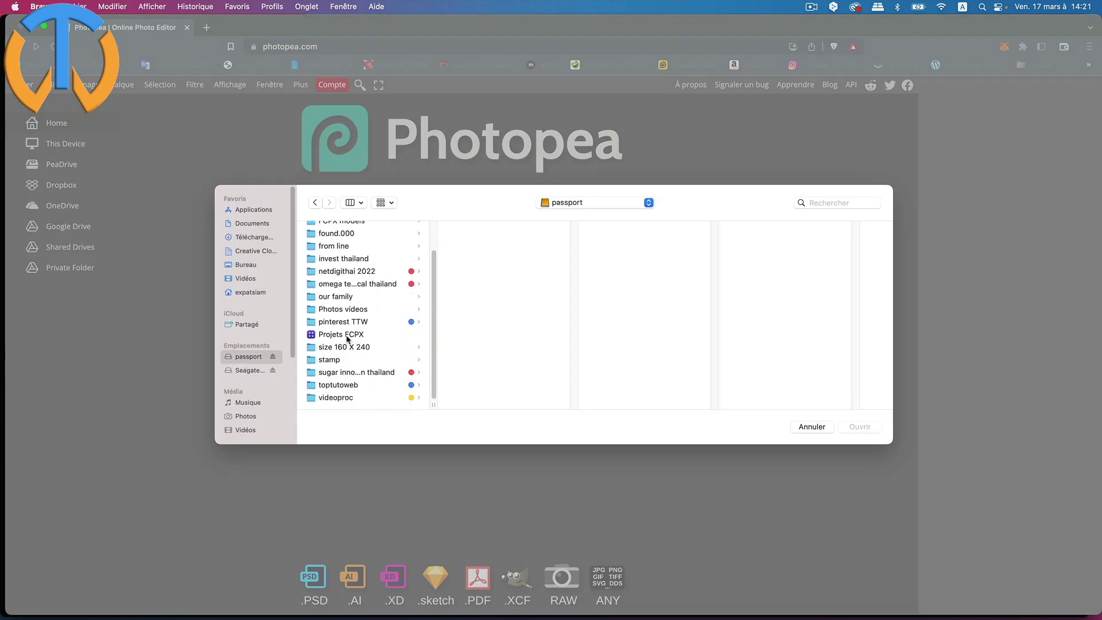
click(346, 388)
scroll(490, 345, down, 10)
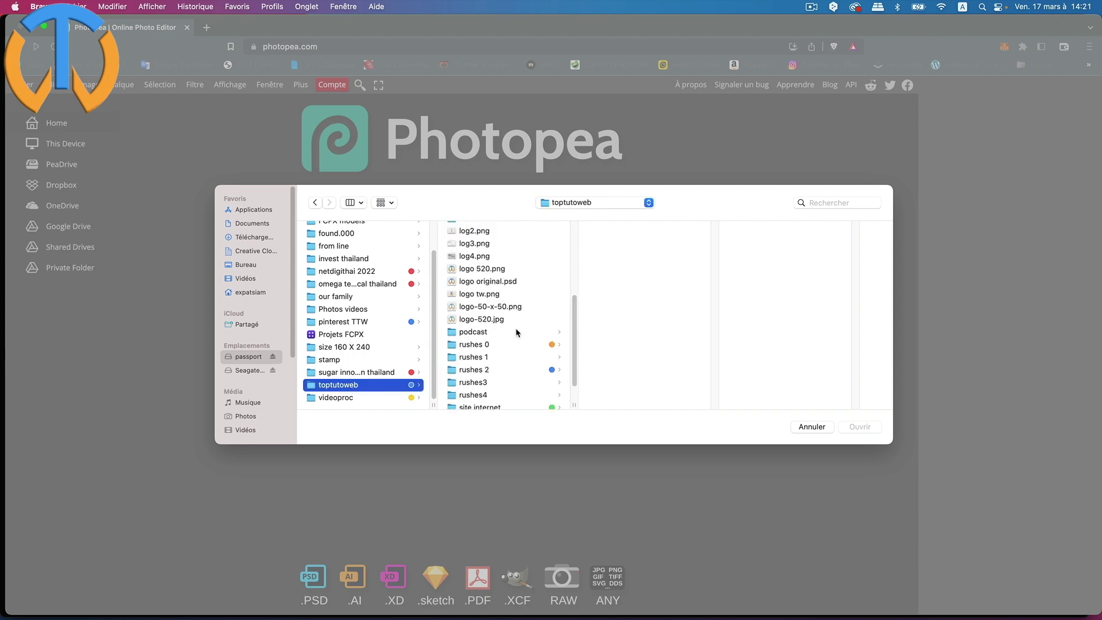
click(488, 348)
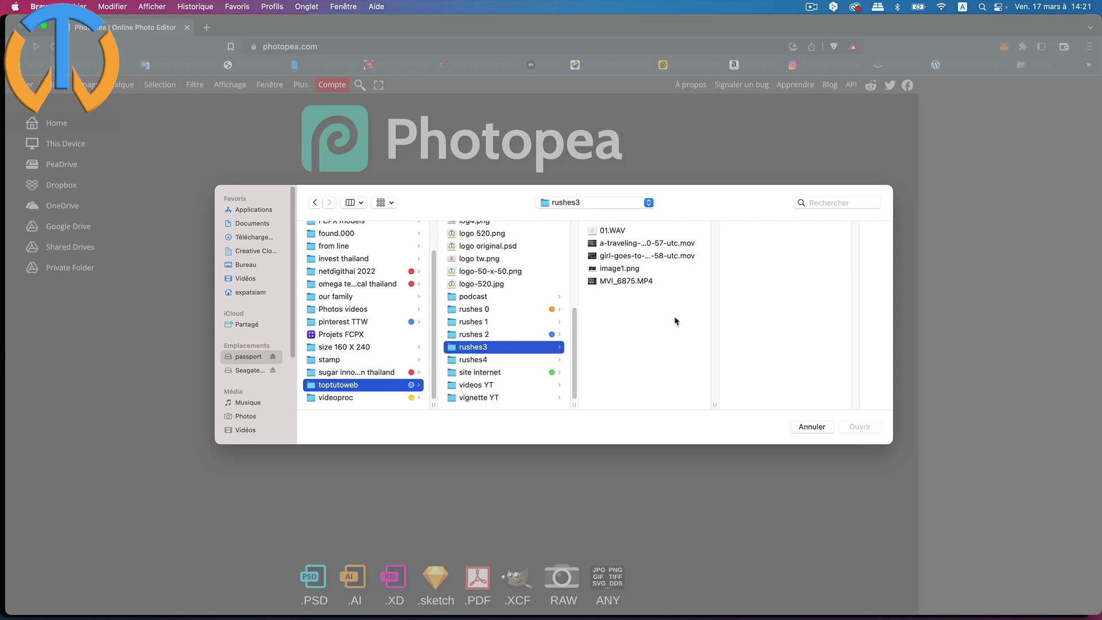
click(633, 271)
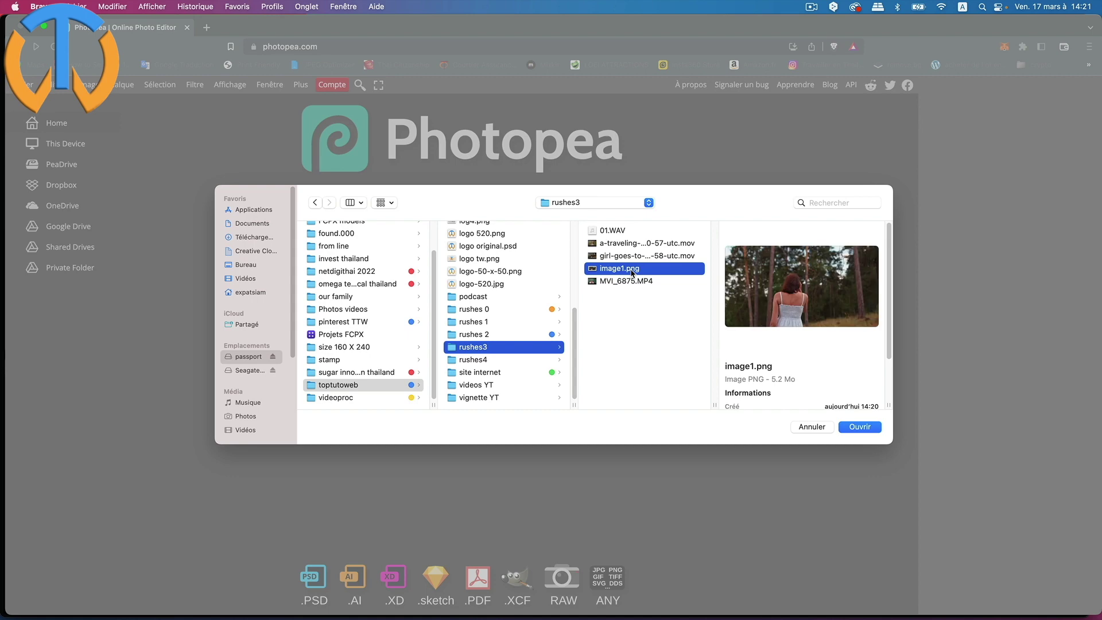
click(859, 428)
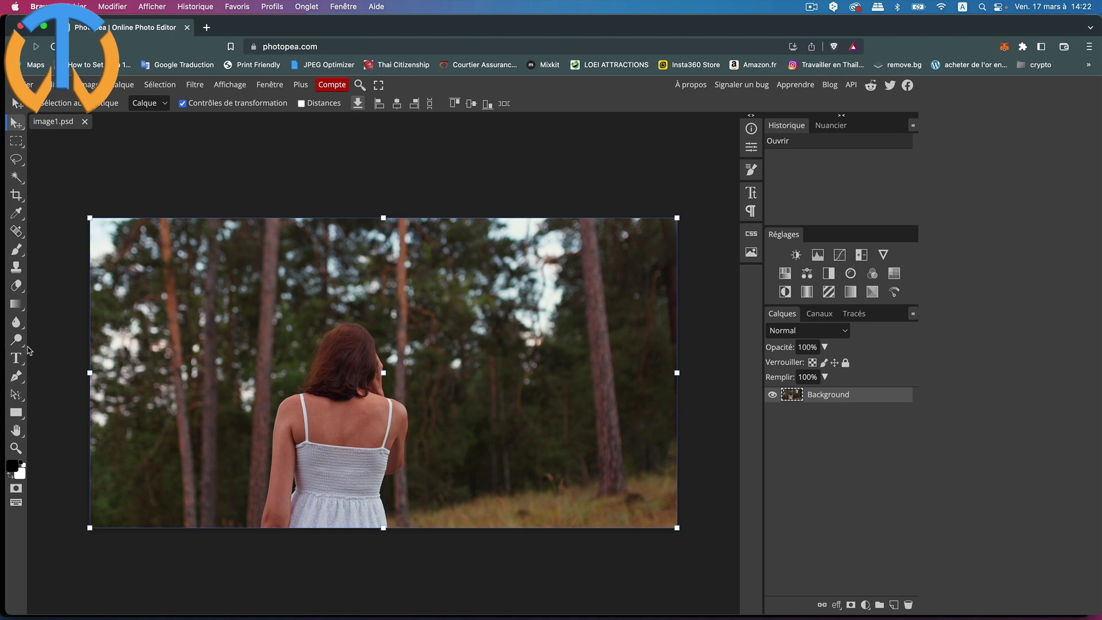
- Add the horizontal text "Nos Vacances" above the woman's head and set its size to 150 px
click(17, 359)
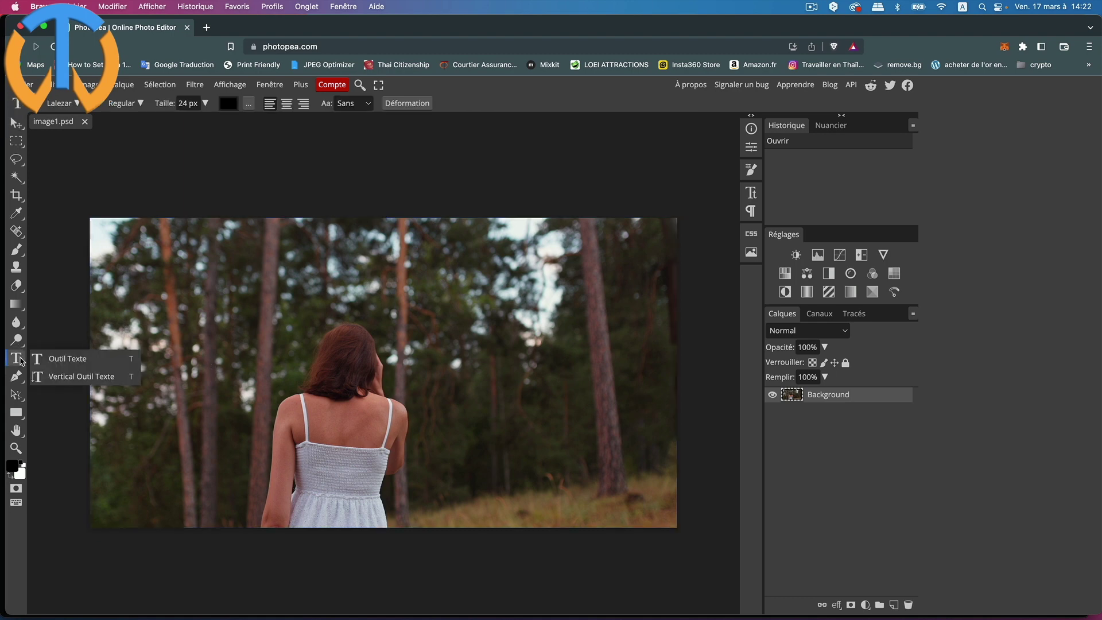
click(60, 360)
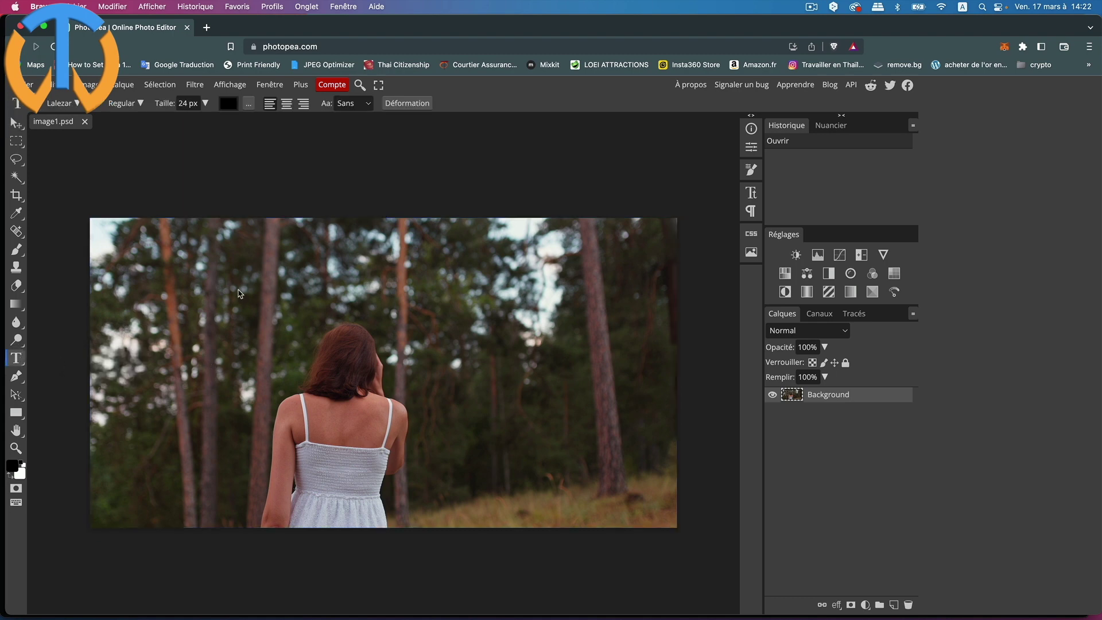
click(240, 293)
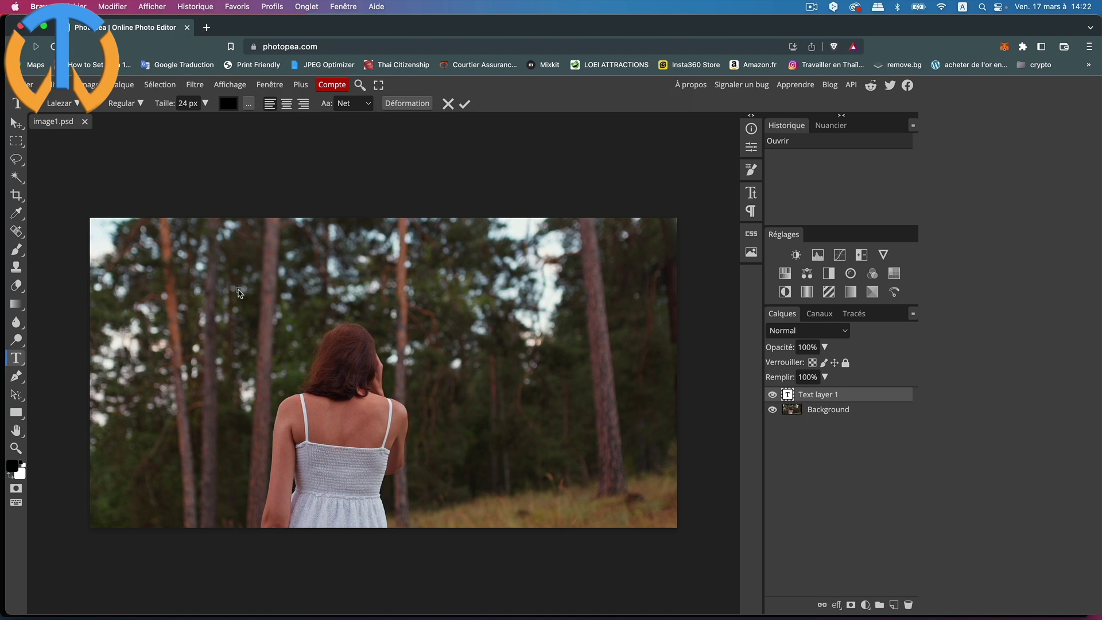
text(Nos Vacances)
drag(277, 287, 208, 286)
click(206, 104)
drag(183, 121, 286, 127)
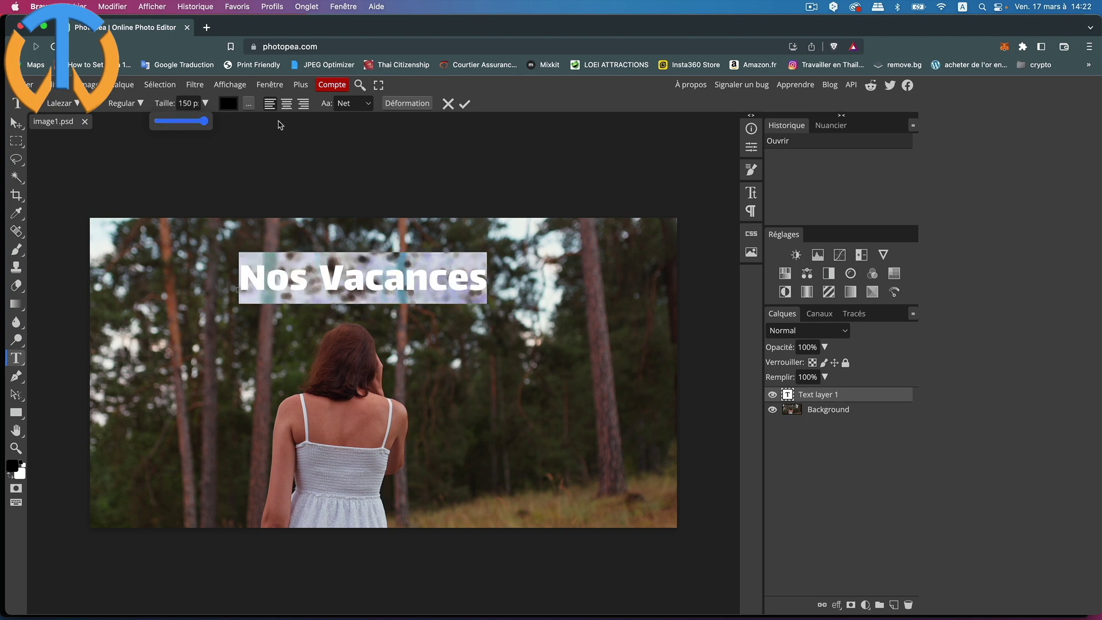
- Change the color of the "Nos Vacances" text to green 4ddb42
click(228, 103)
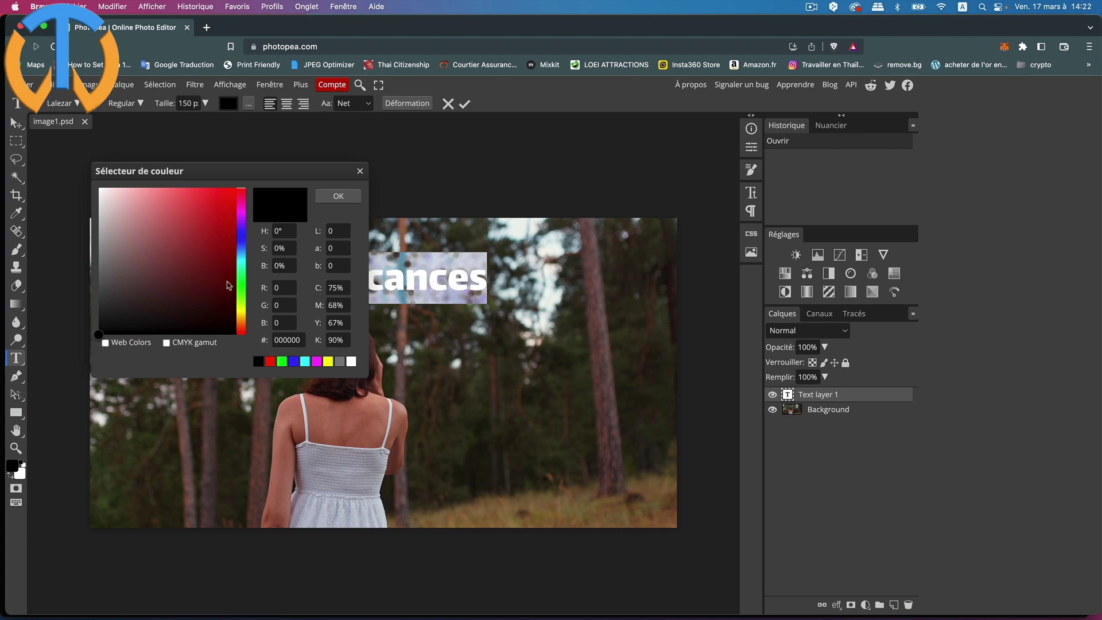
click(242, 290)
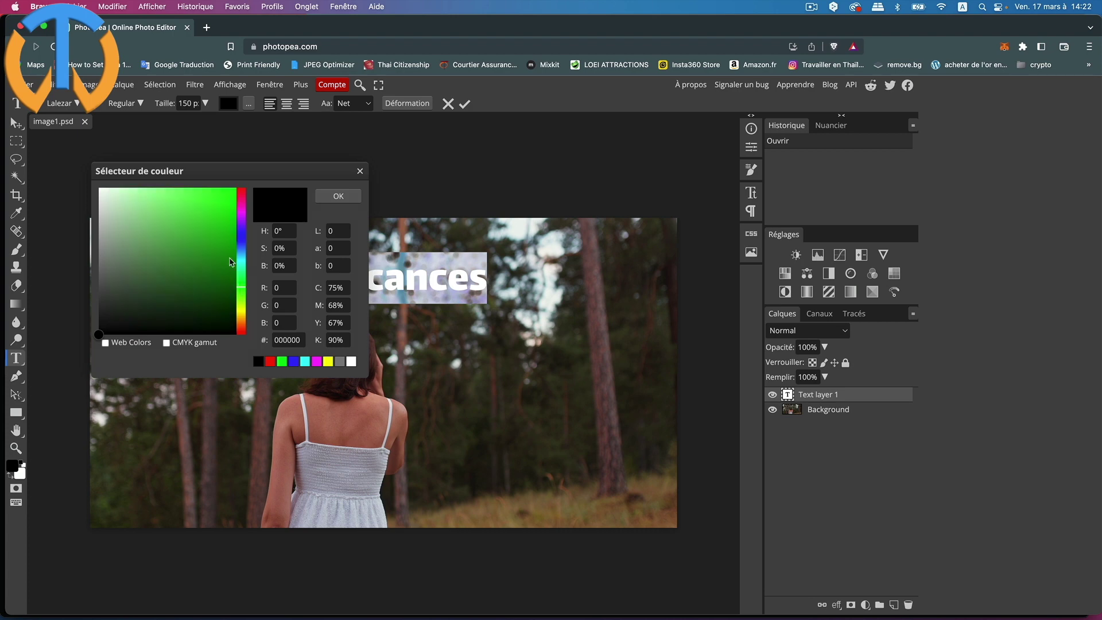
mouse_move(230, 262)
mouse_down()
mouse_move(192, 234)
mouse_move(194, 208)
mouse_up()
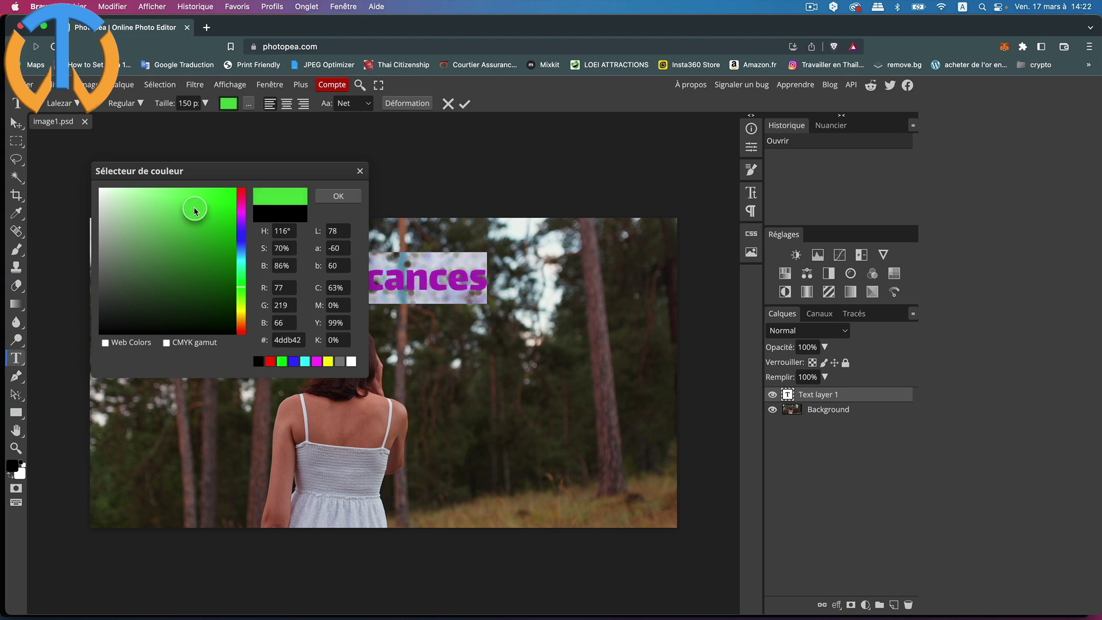
click(339, 196)
- Stretch the "Nos Vacances" text to about 106% width and about 130% height
click(16, 123)
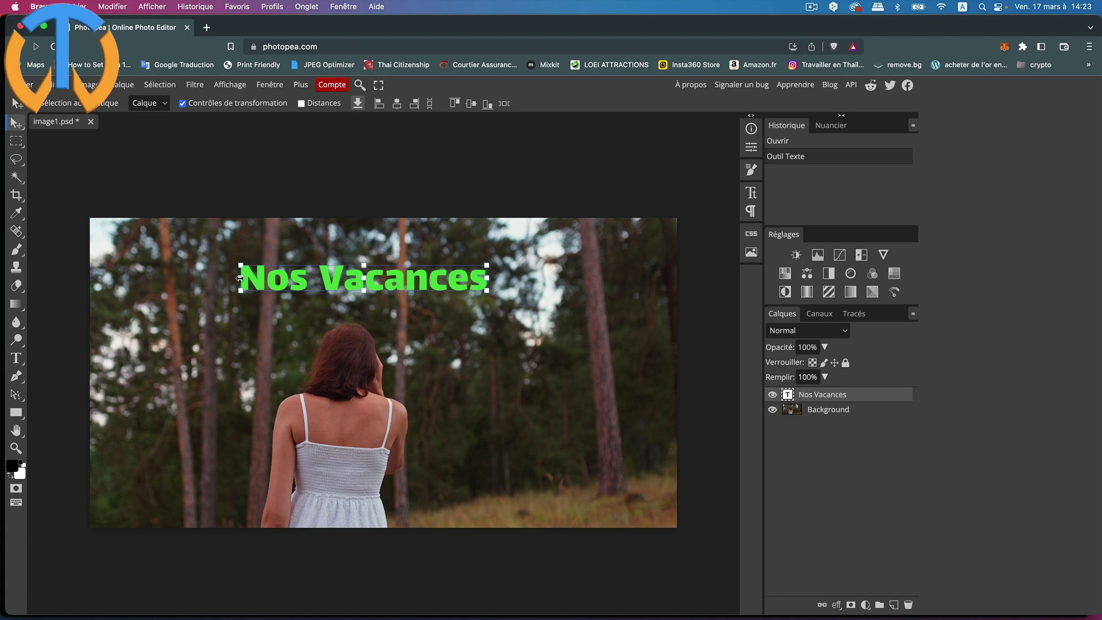
drag(240, 279, 225, 279)
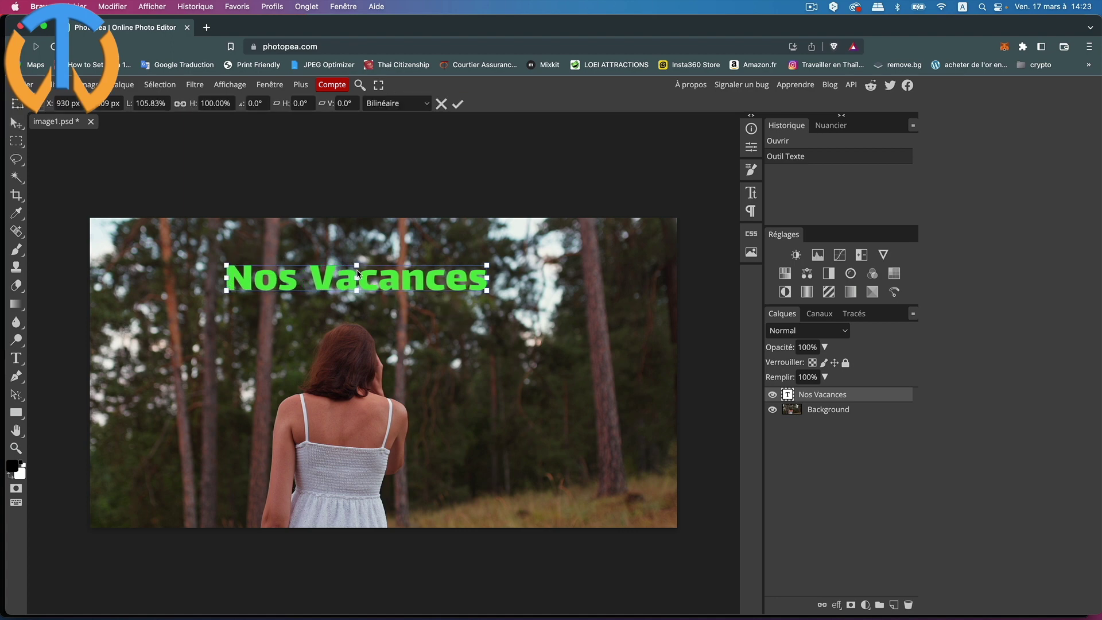
mouse_move(358, 266)
mouse_down()
mouse_move(362, 241)
mouse_move(355, 258)
mouse_up()
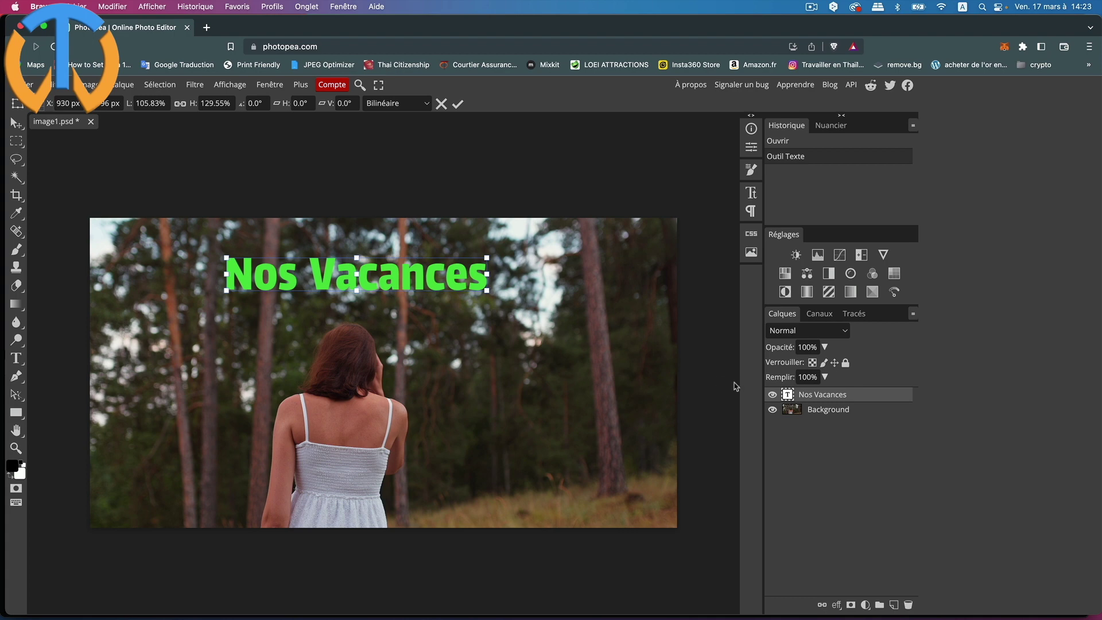
- Open the layer style settings of the "Nos Vacances" layer, move them clear of the text, and enable the 3D effect
double_click(899, 396)
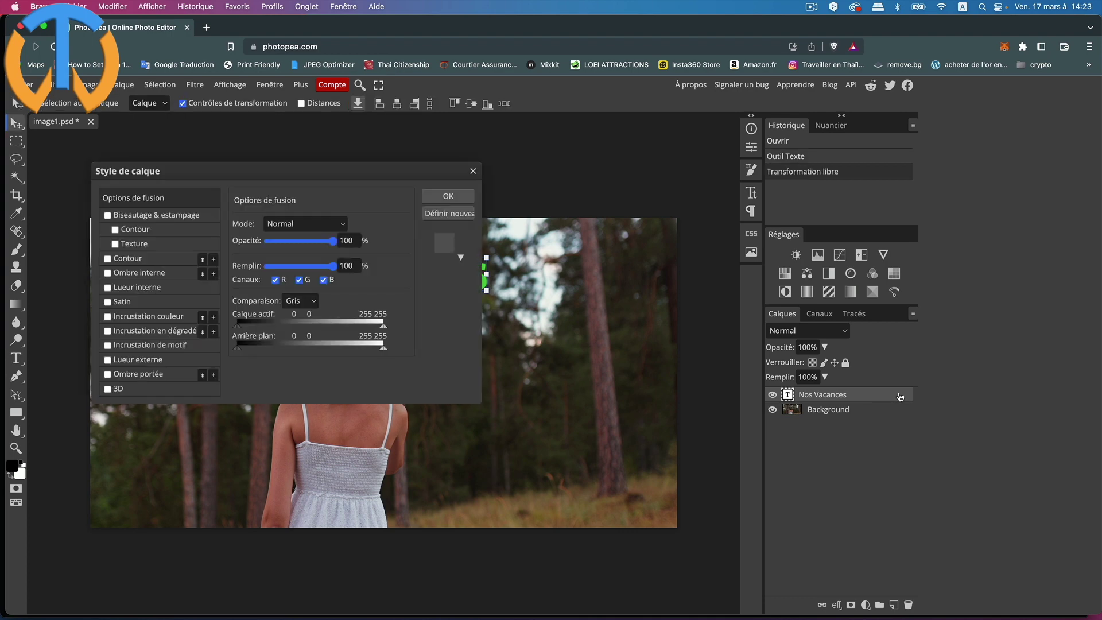
drag(386, 170, 943, 96)
drag(957, 90, 957, 90)
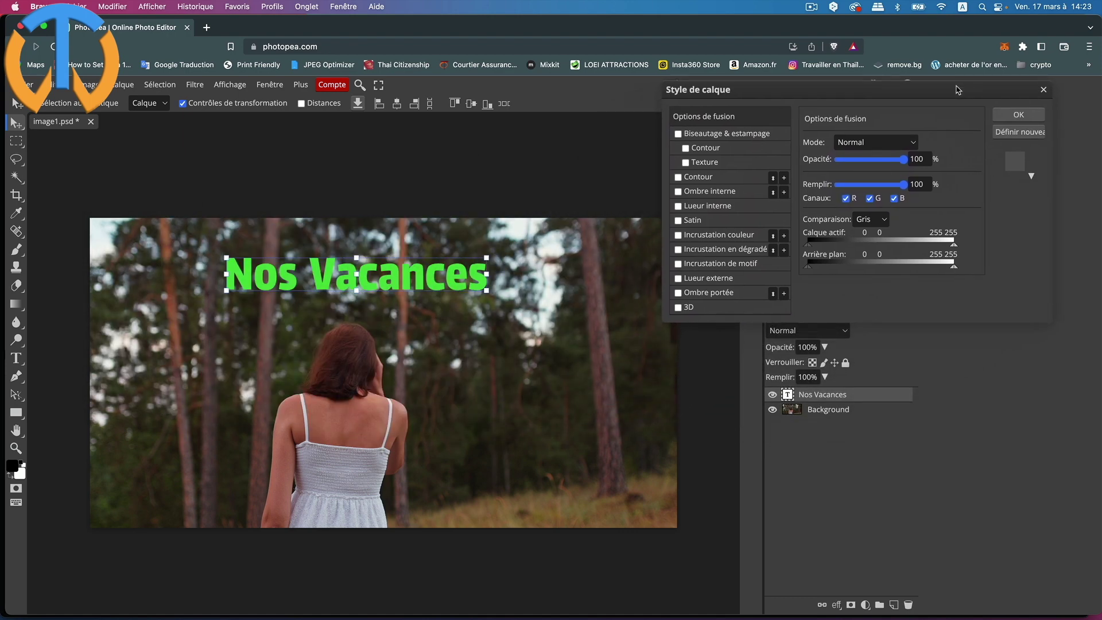
click(678, 307)
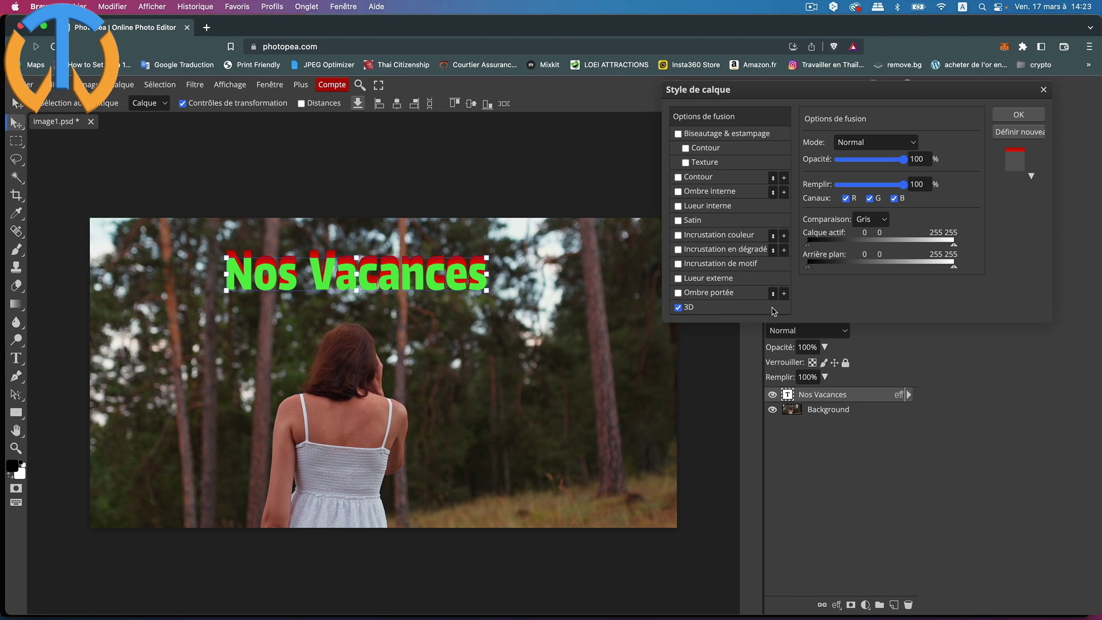
- Change the color of the text's 3D effect to green 50bc48
click(774, 311)
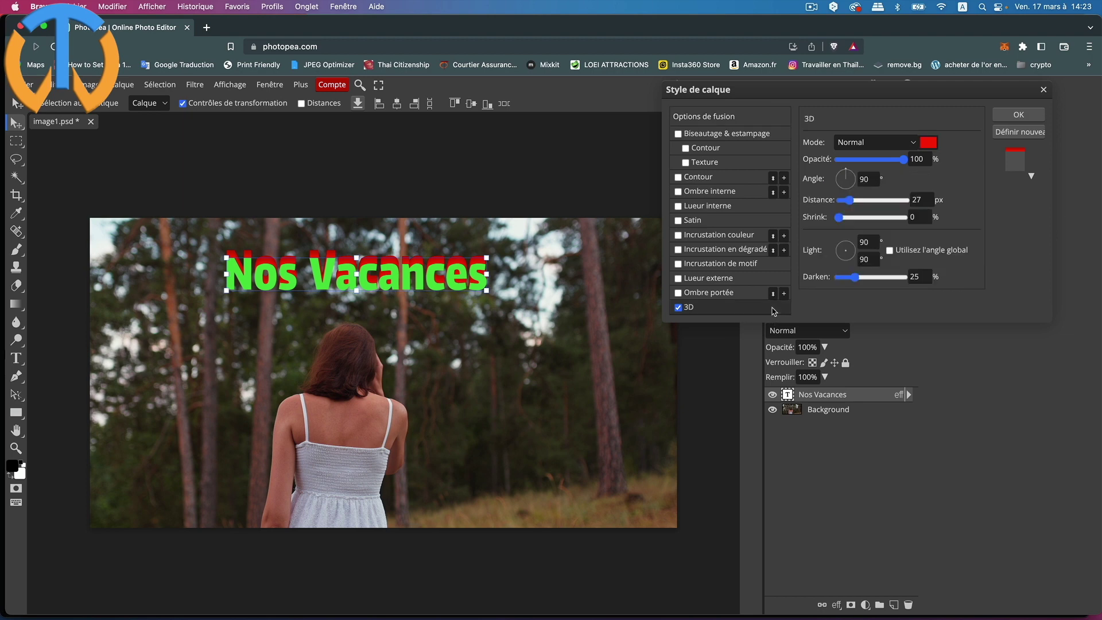
click(928, 143)
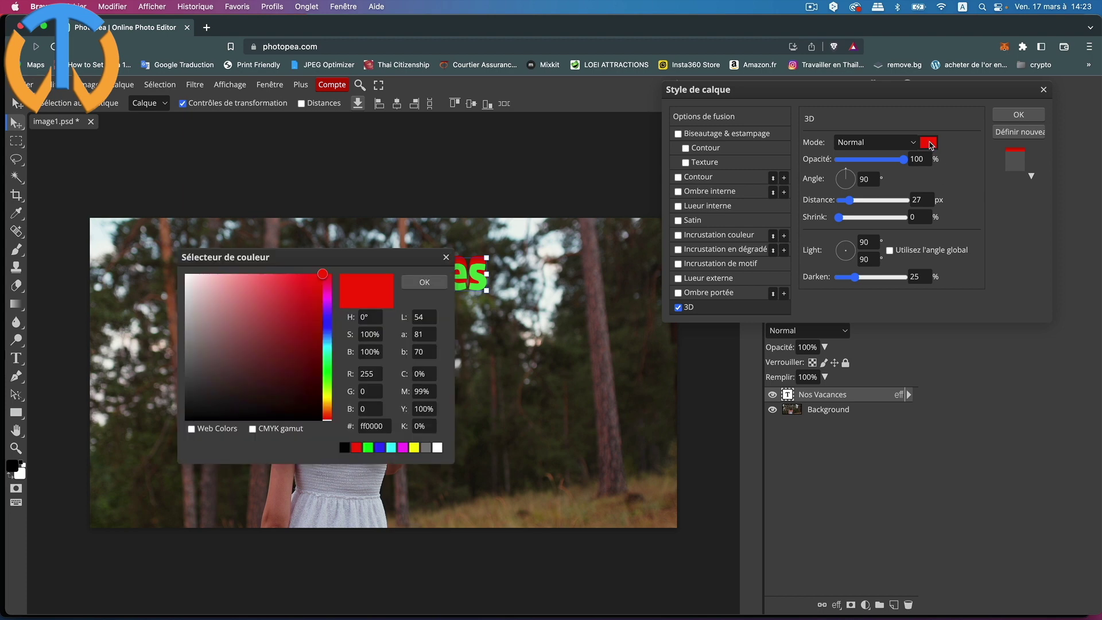
click(326, 372)
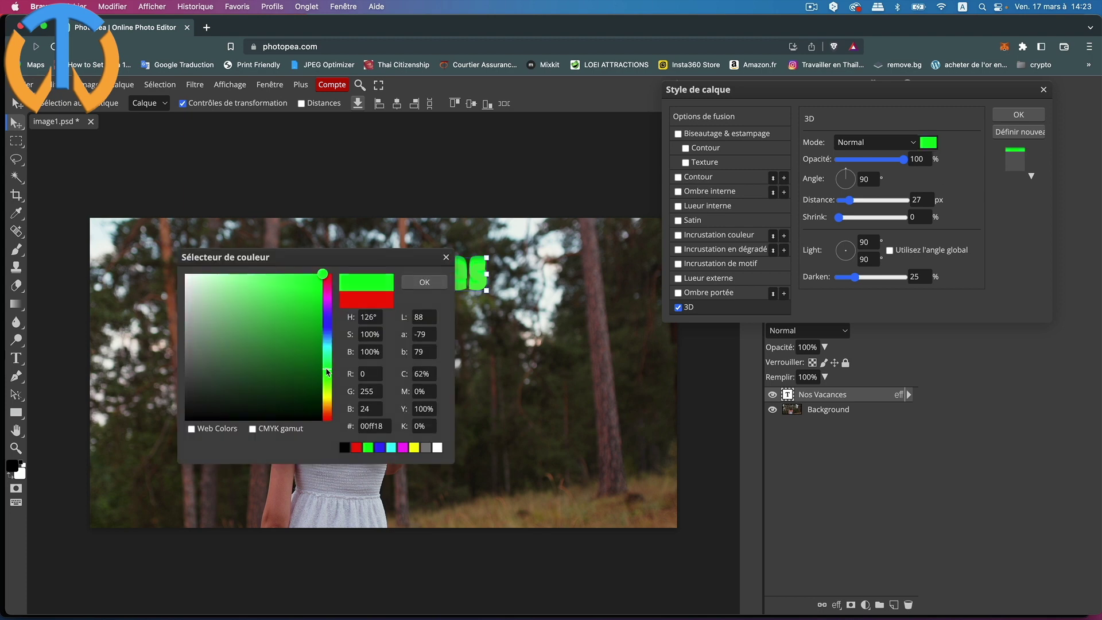
click(269, 314)
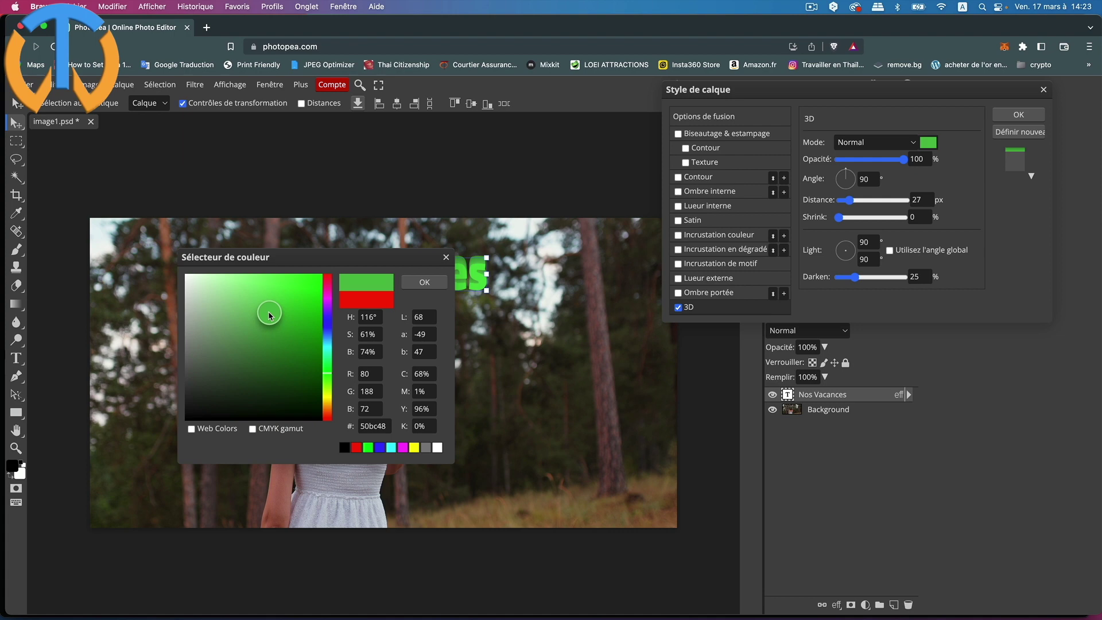
click(425, 281)
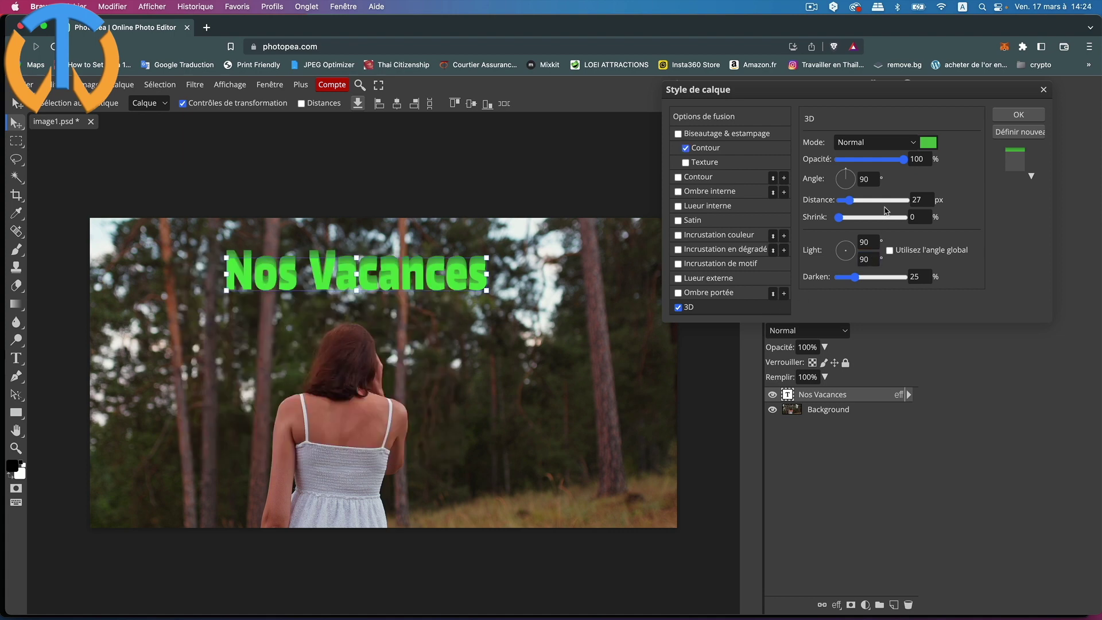
- Apply the 3D effect with a distance of 56 px, shrink of 13% and angle of -106°, and shift the text slightly up and left
drag(850, 200, 848, 222)
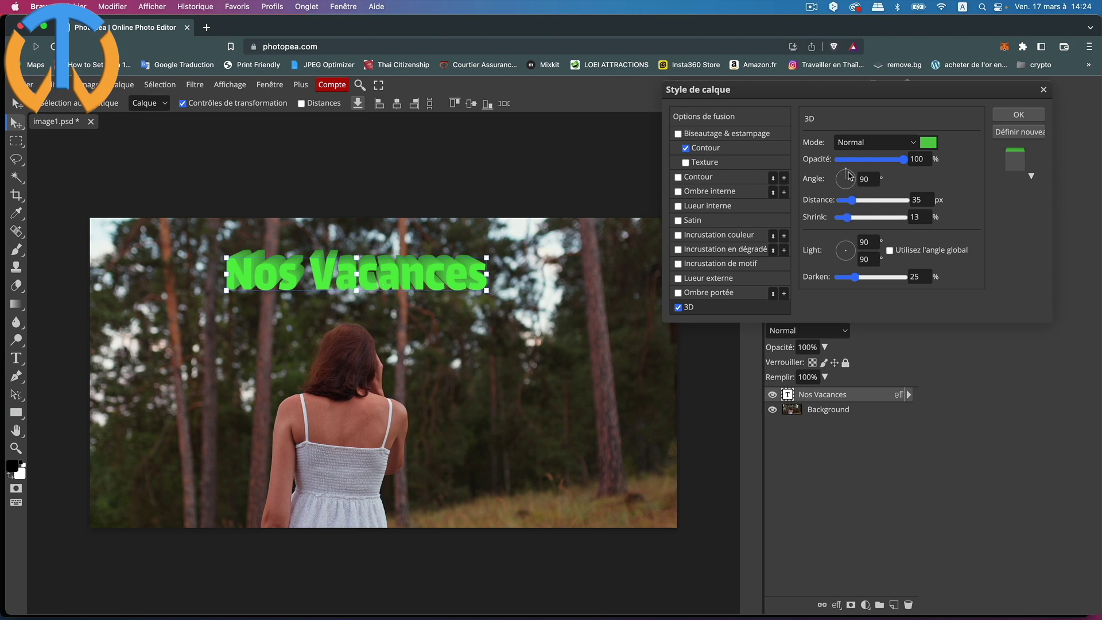
drag(850, 176, 862, 197)
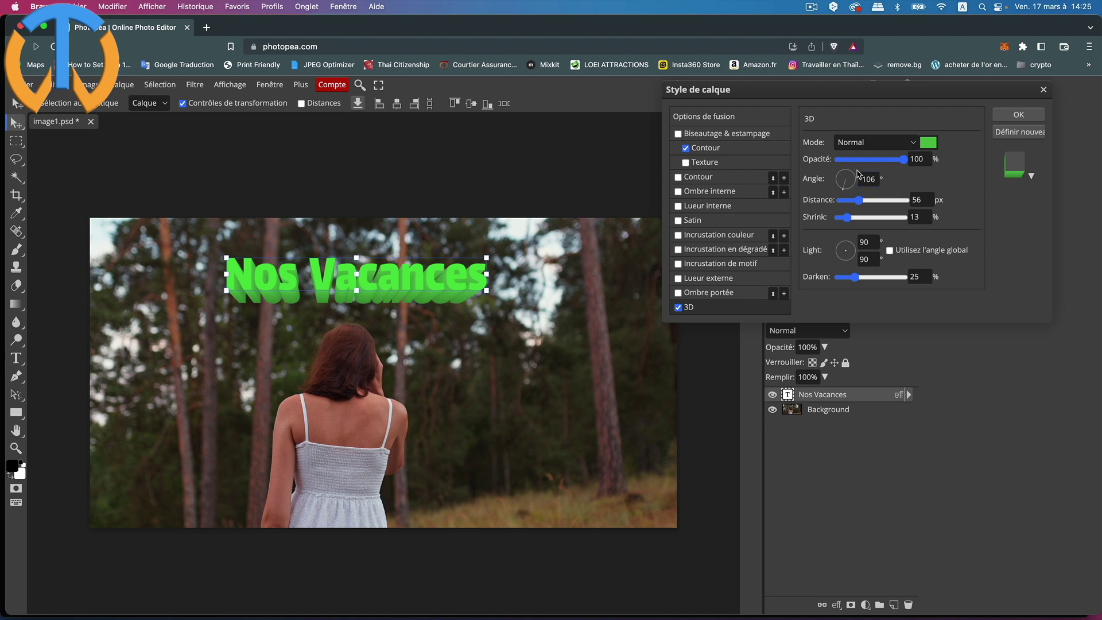
click(1017, 116)
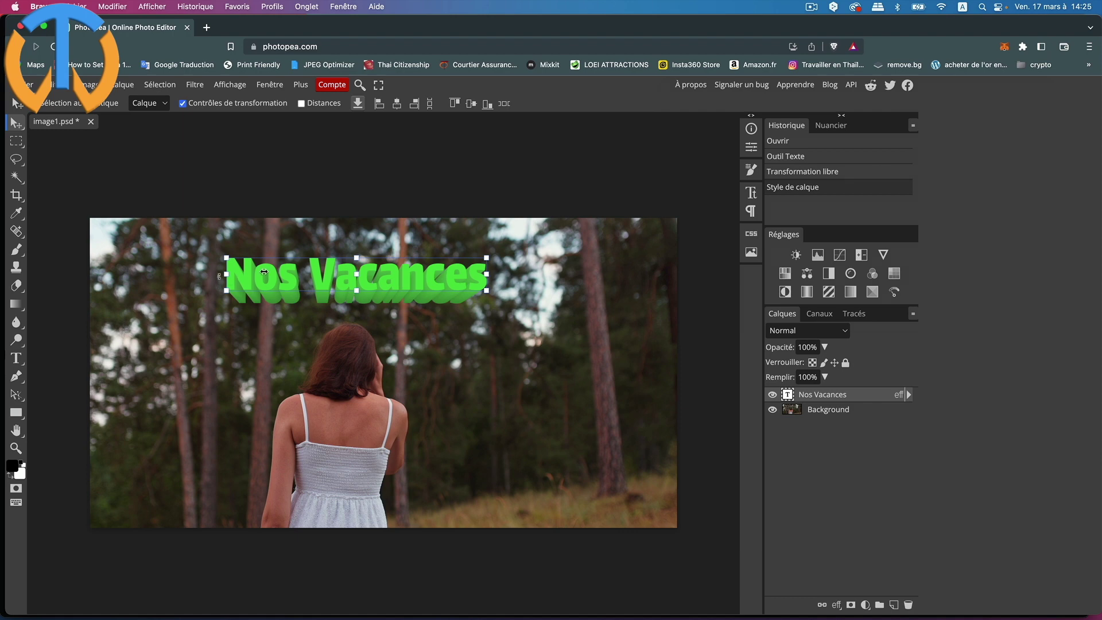
drag(389, 278, 378, 274)
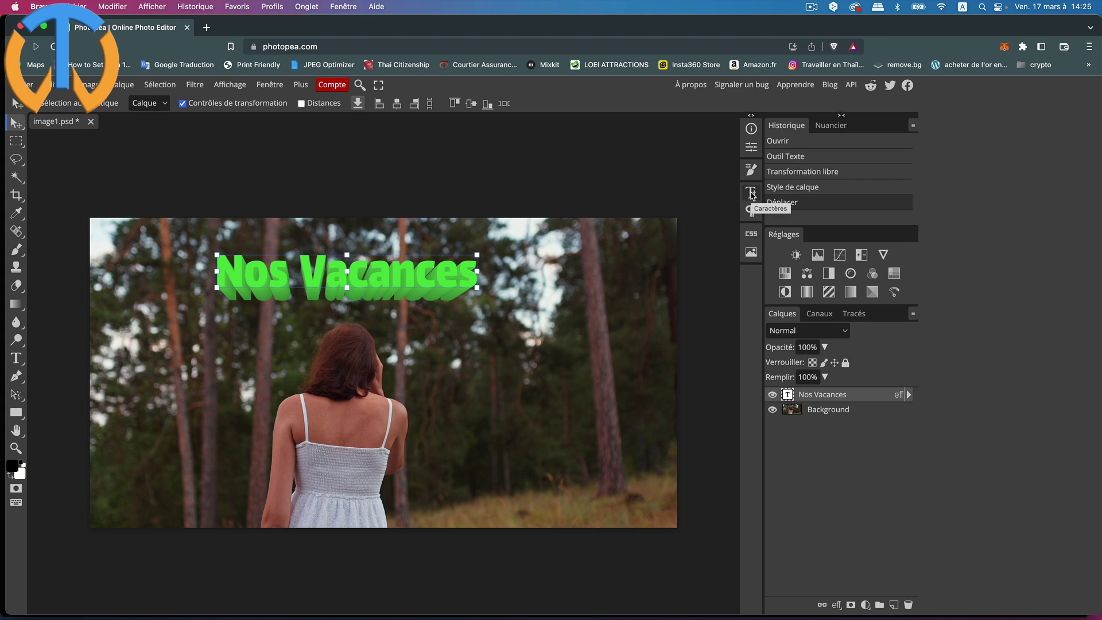
- Widen the letter spacing (Crénage) of the "Nos Vacances" text to 54%
click(752, 193)
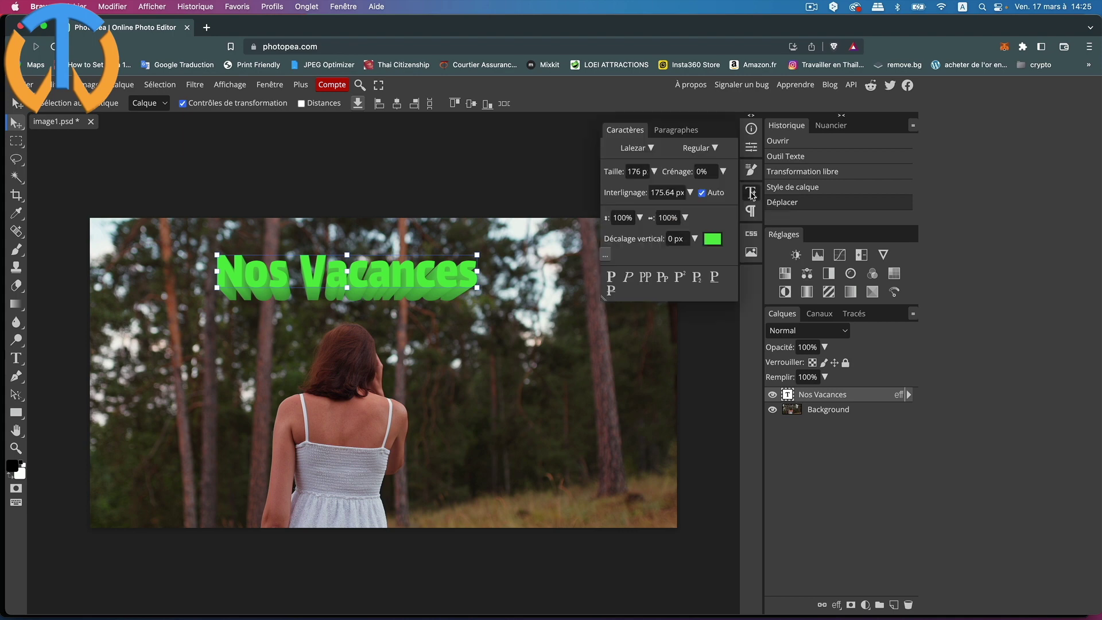
click(646, 171)
click(704, 172)
click(690, 192)
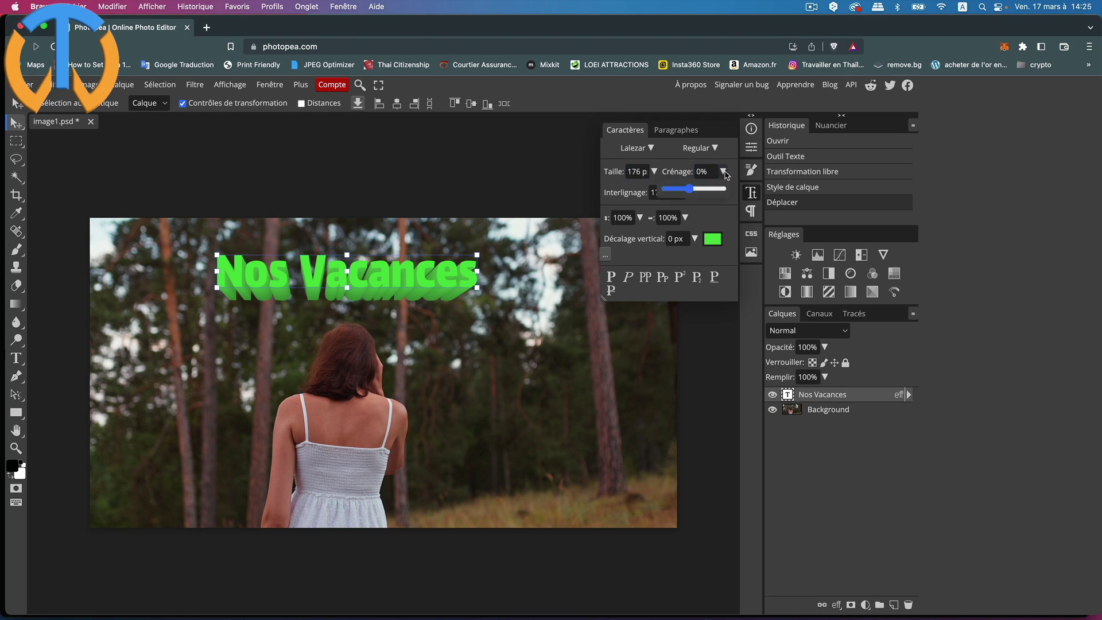
drag(691, 192, 692, 192)
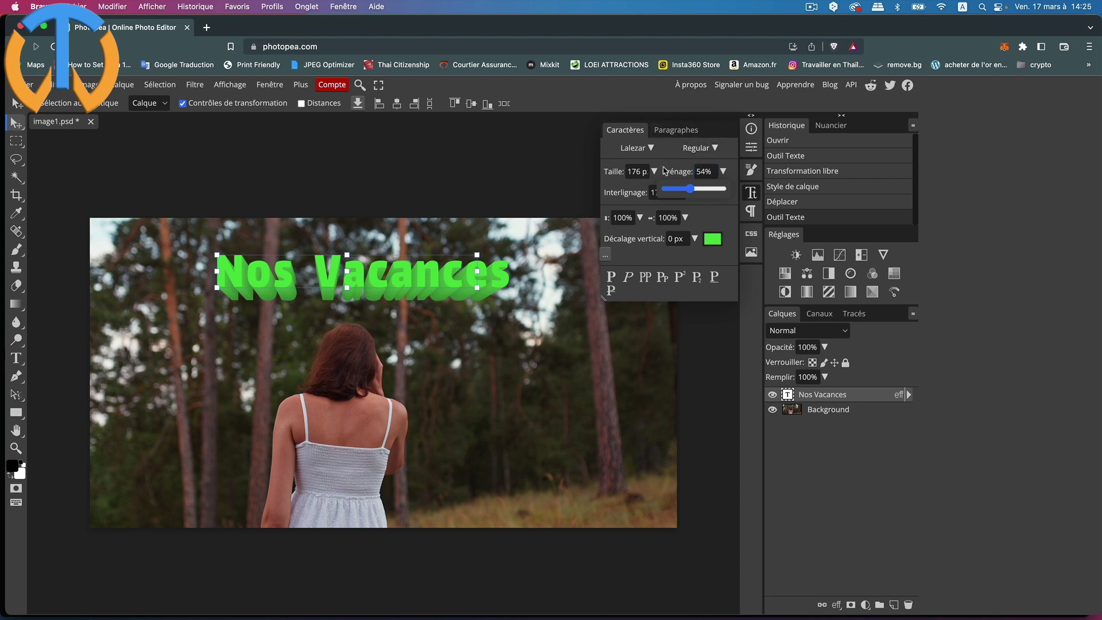
- Scale the "Nos Vacances" characters to 118% height and 99% width, and close the character settings
click(639, 218)
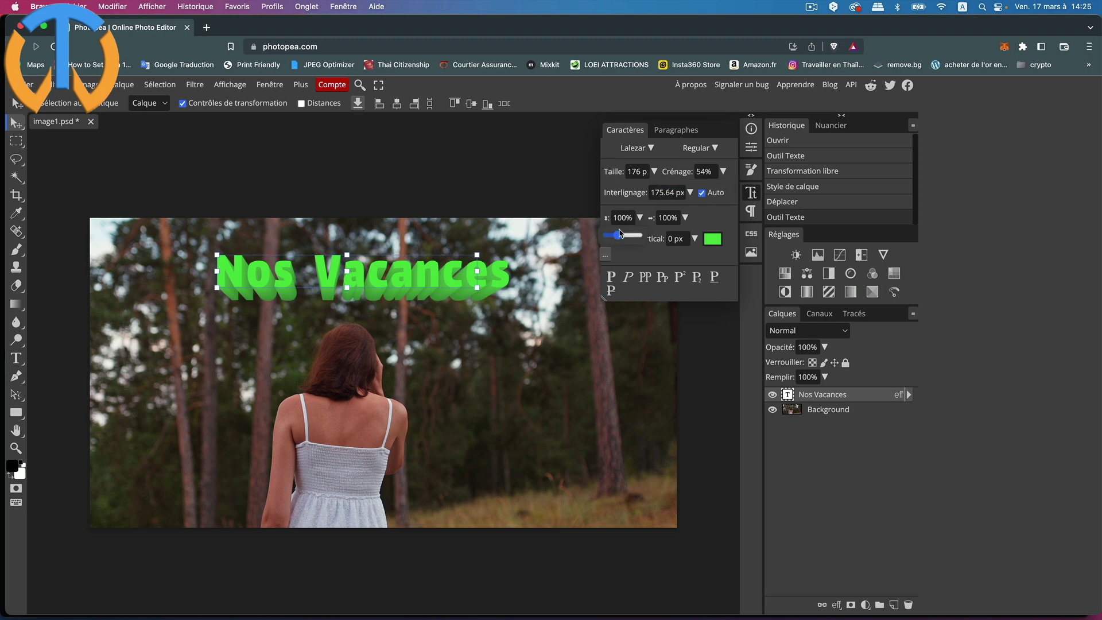
drag(617, 235, 662, 235)
click(684, 218)
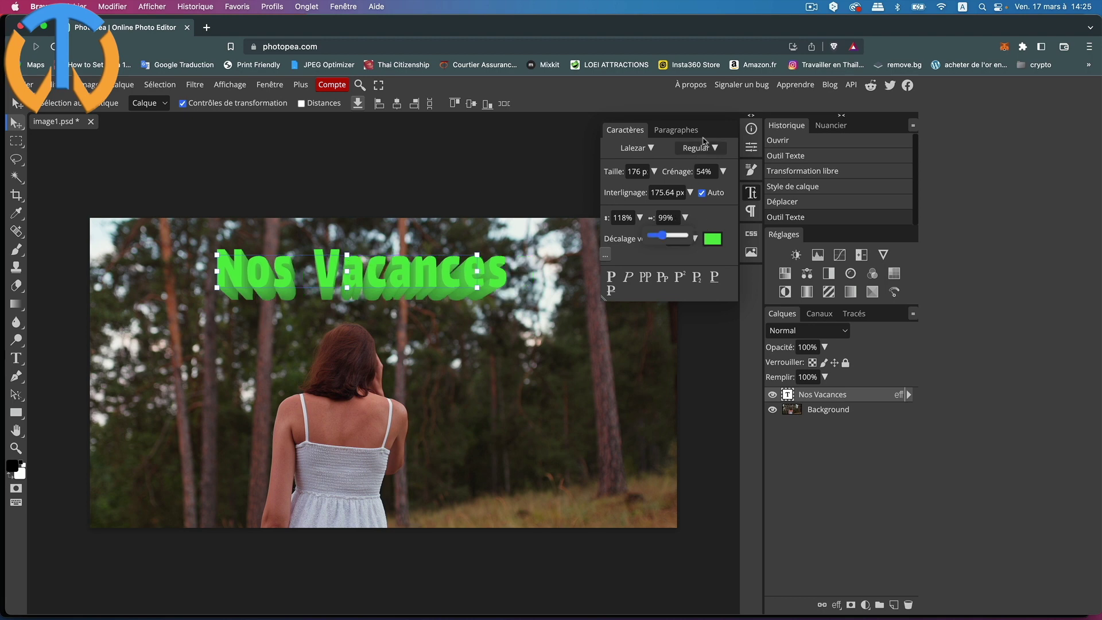
click(750, 193)
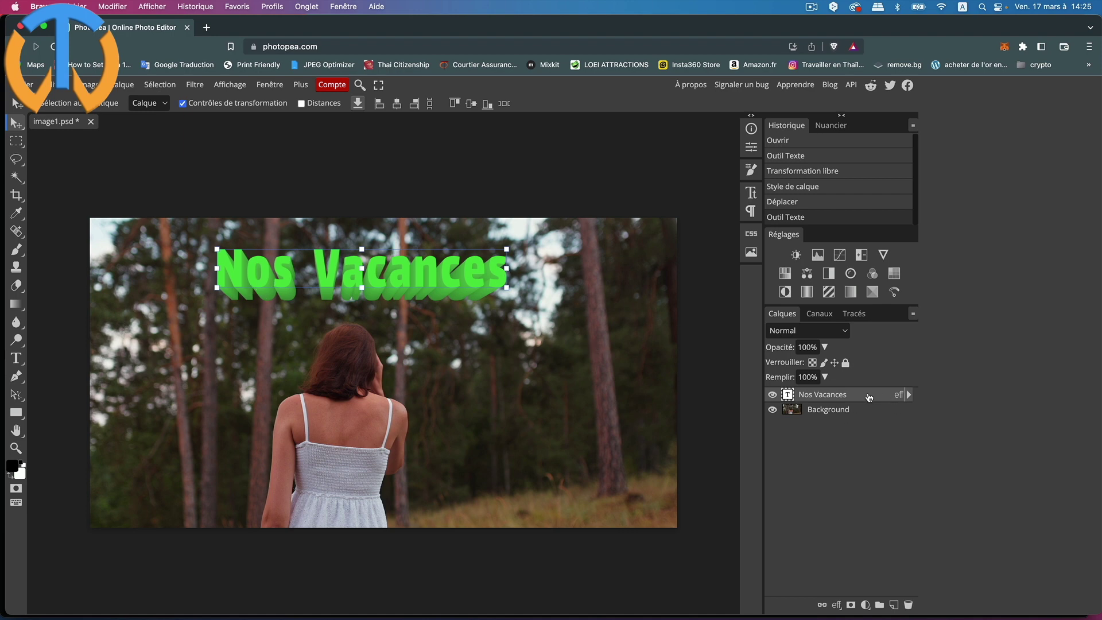
- Warp the whole "Nos Vacances" text with the Voûte style, horizontal orientation and 14% inflexion
click(17, 359)
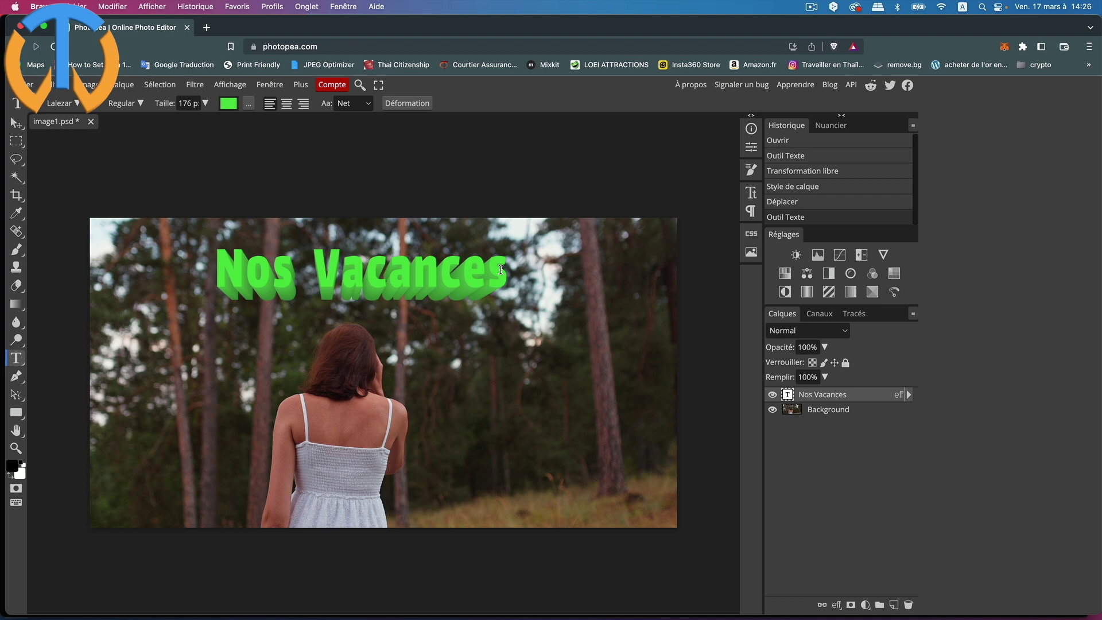
drag(501, 270, 202, 267)
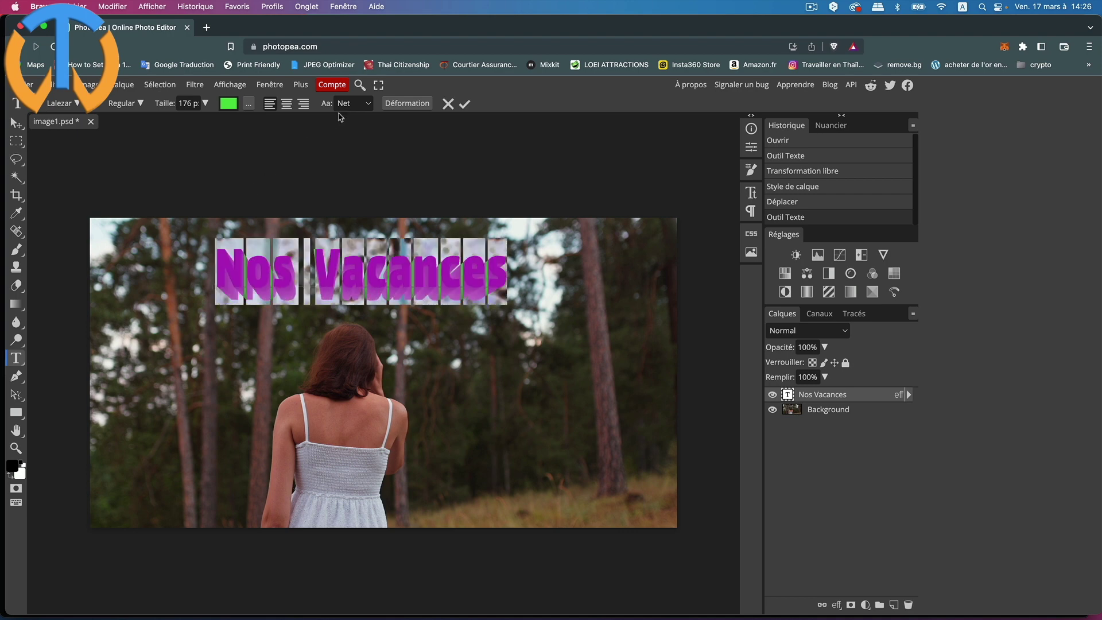
click(407, 104)
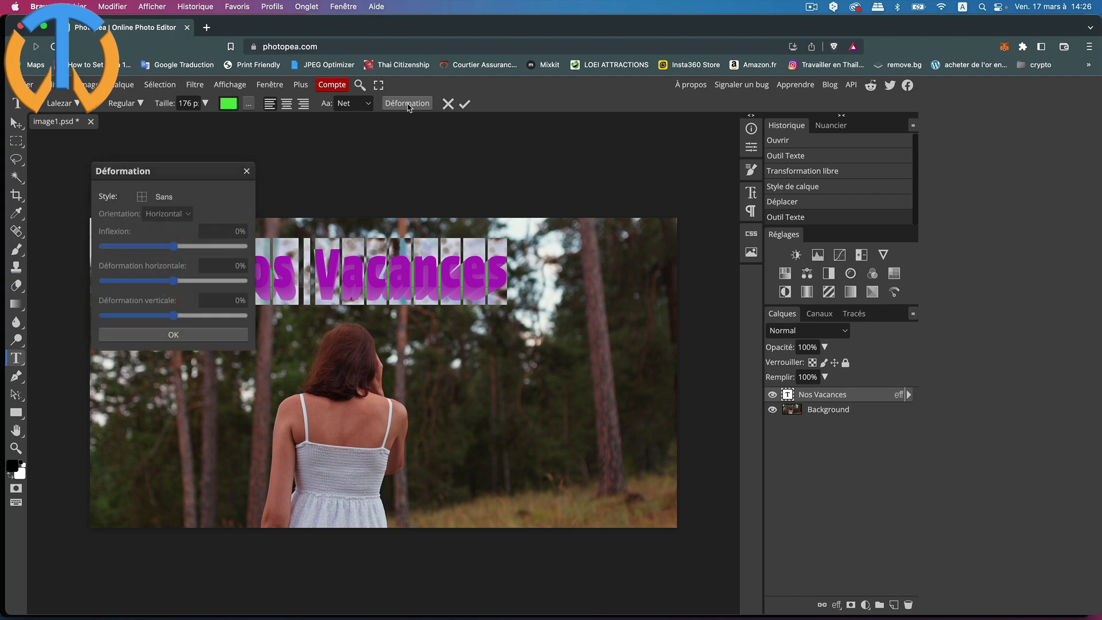
drag(214, 174, 770, 108)
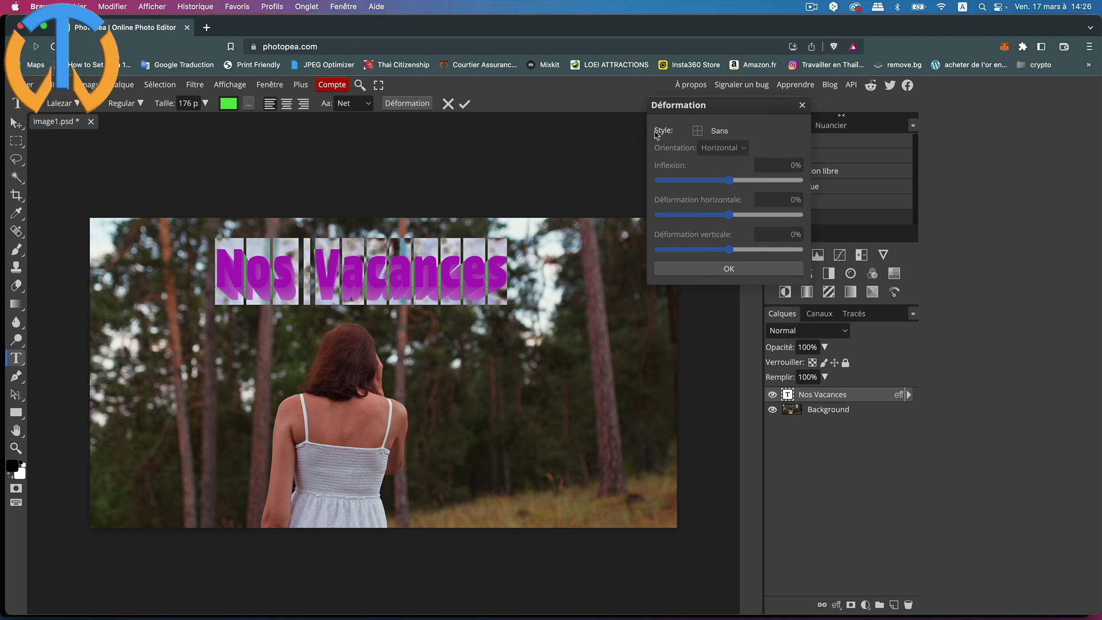
click(724, 132)
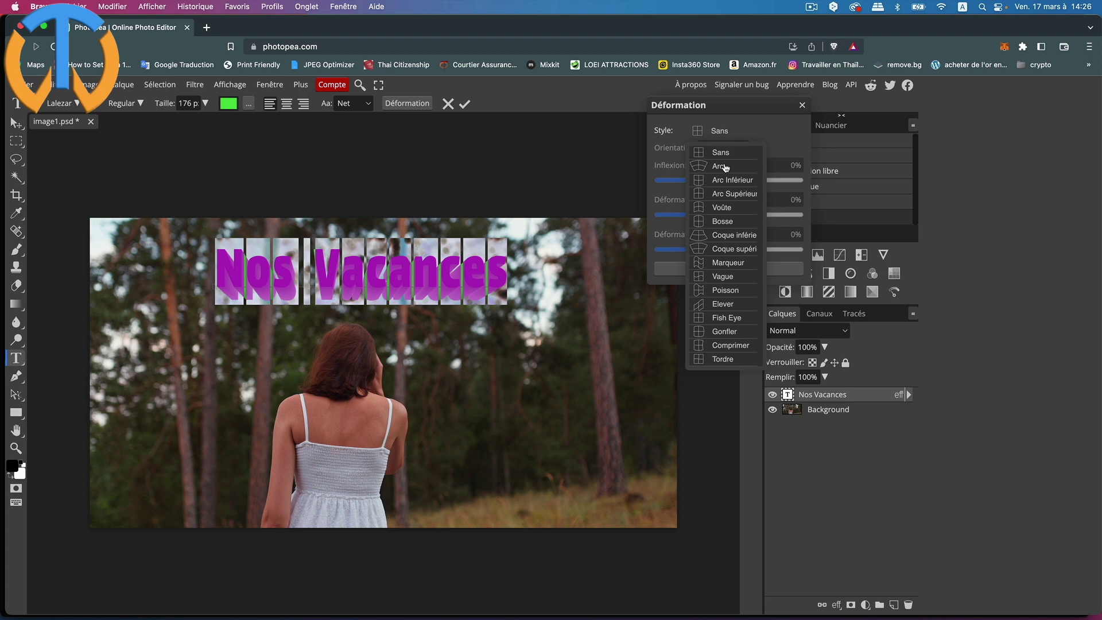
click(726, 210)
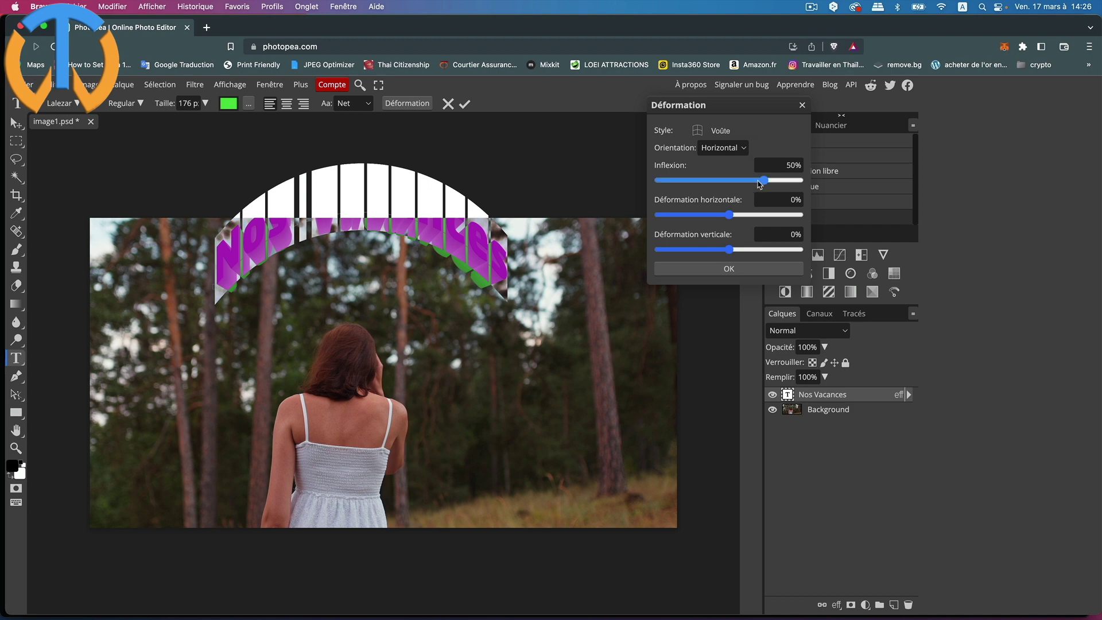
drag(760, 184, 740, 188)
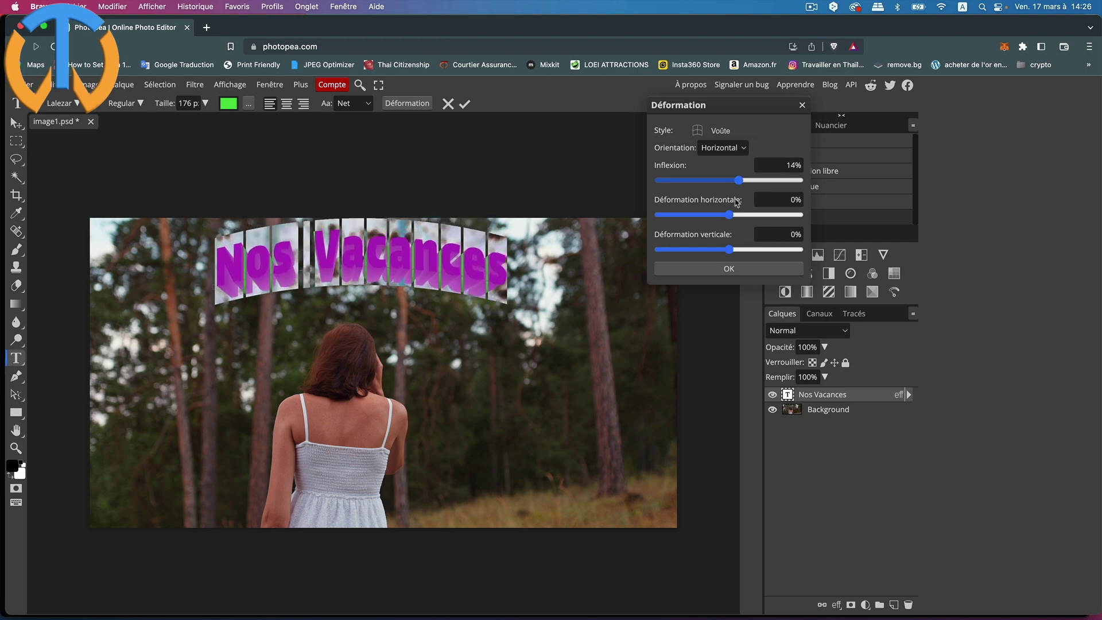
click(729, 269)
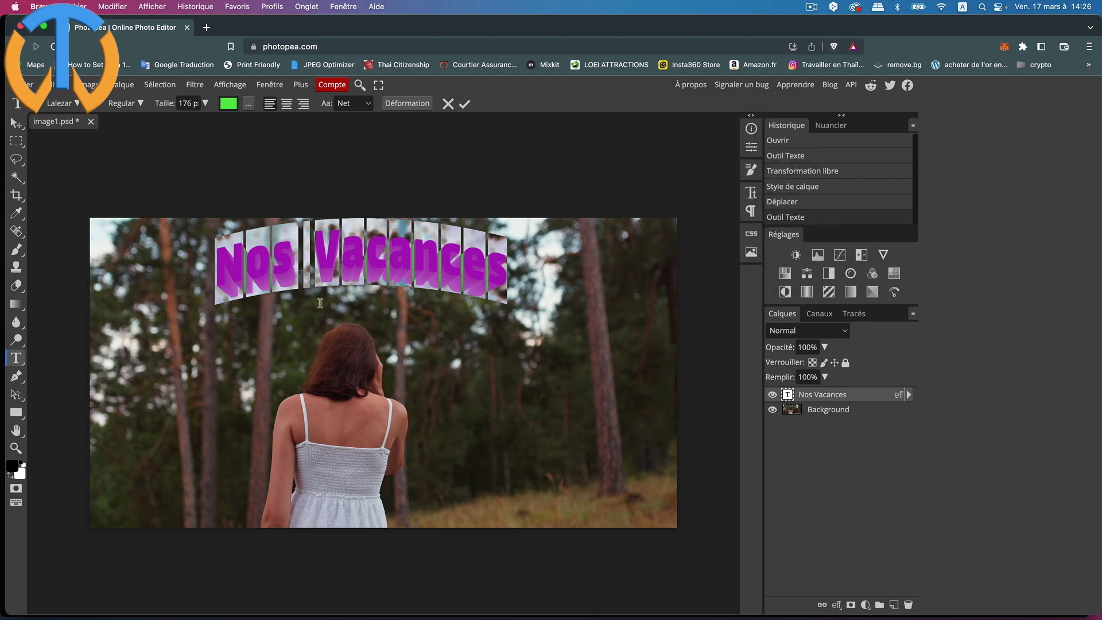
click(79, 304)
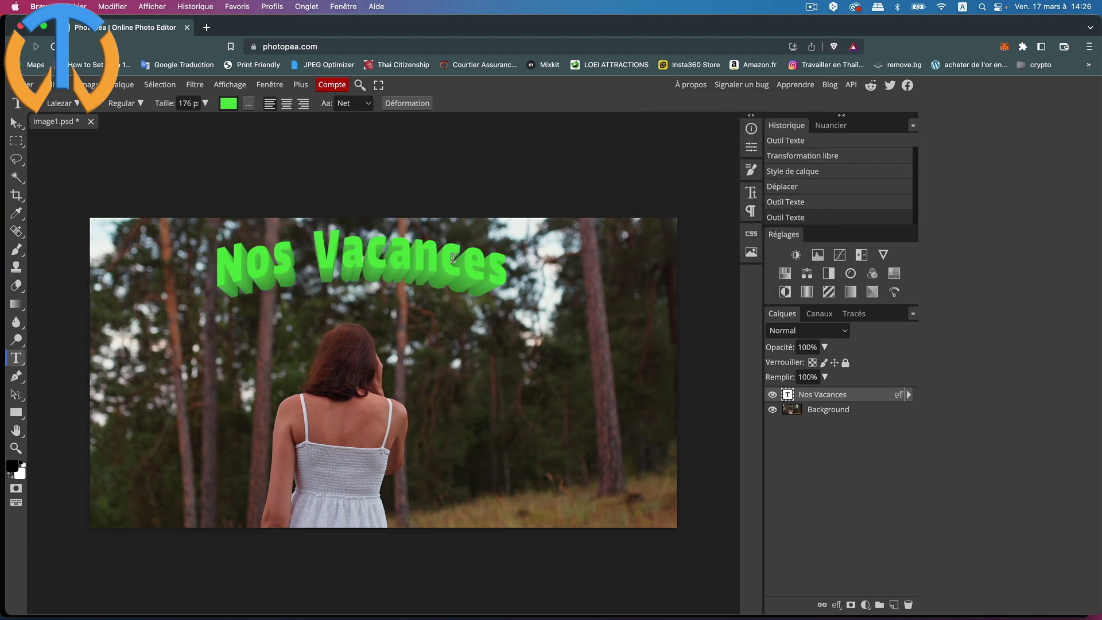
- Adjust the text's Voûte warp to 17% inflexion, 10% horizontal distortion and 4% vertical distortion
click(411, 104)
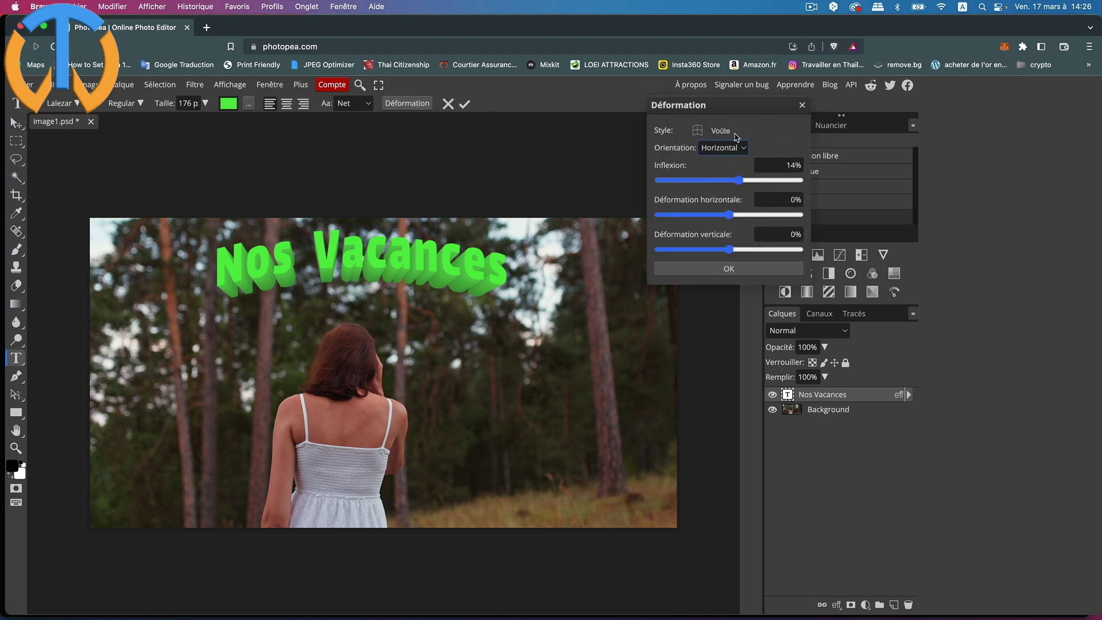
drag(740, 181, 742, 180)
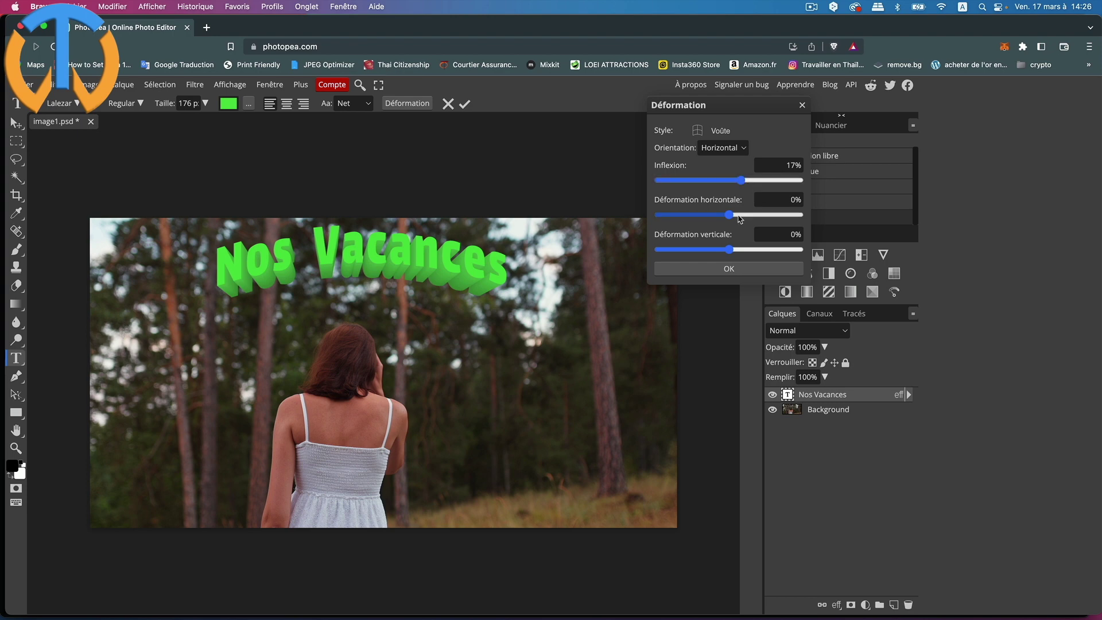
drag(734, 216, 738, 216)
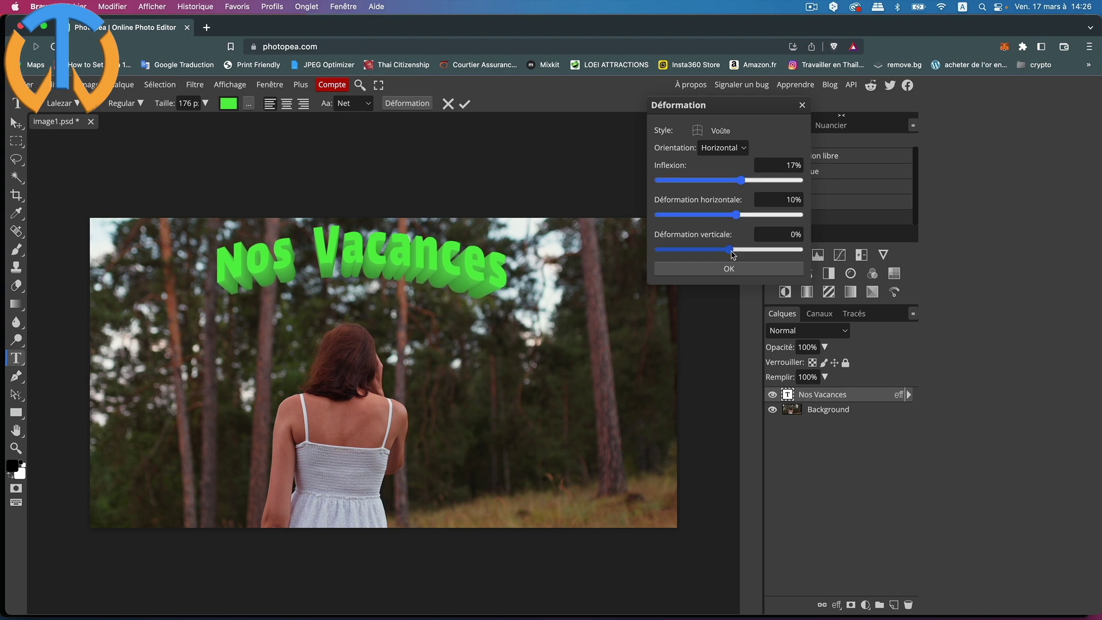
mouse_move(734, 255)
mouse_down()
mouse_move(721, 253)
mouse_move(738, 253)
mouse_up()
- Try the Arc Inférieur warp style on the text, and switch back to Voûte
click(721, 131)
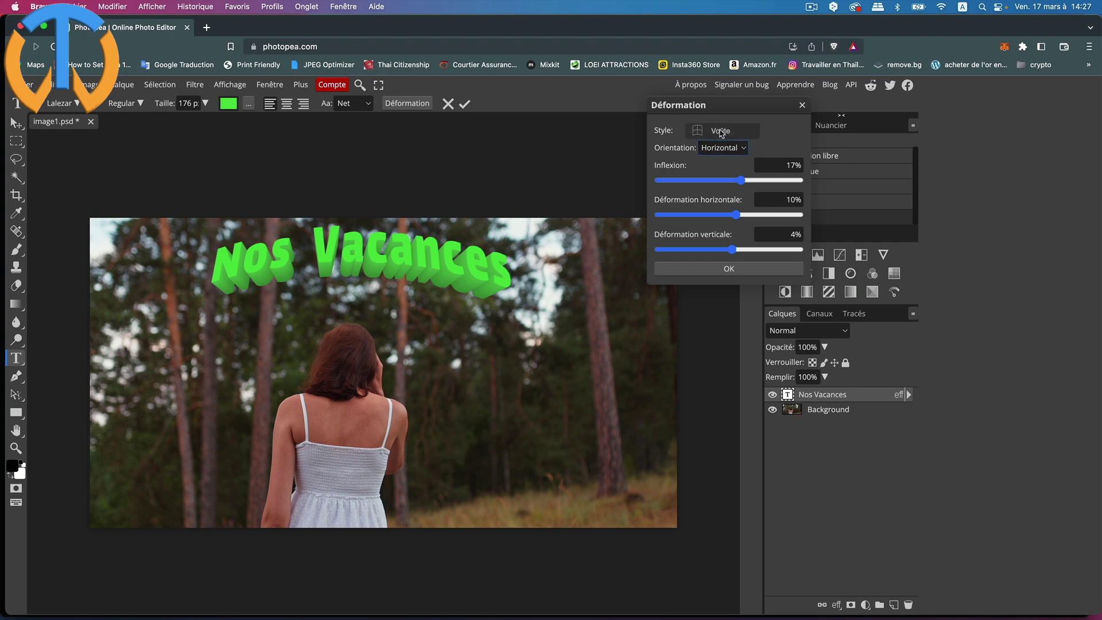
click(728, 181)
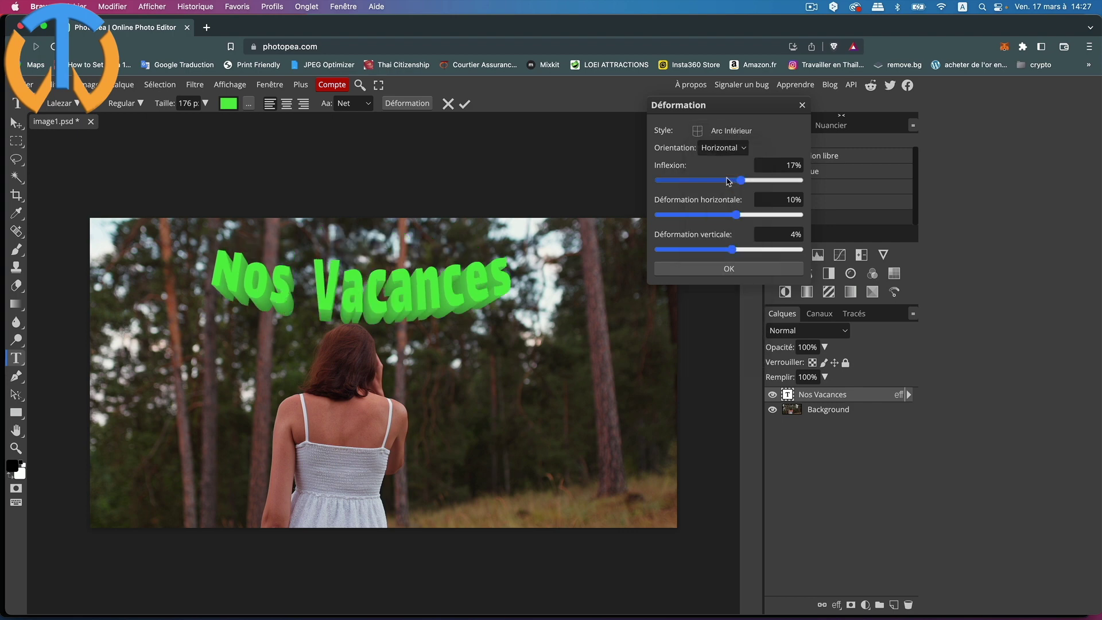
click(727, 132)
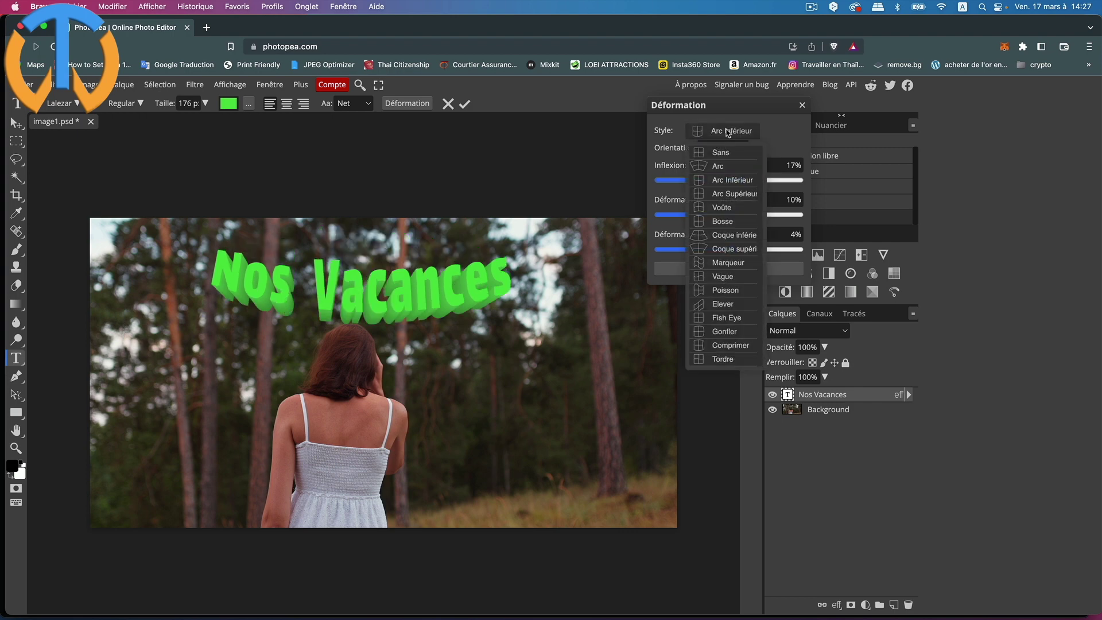
click(729, 208)
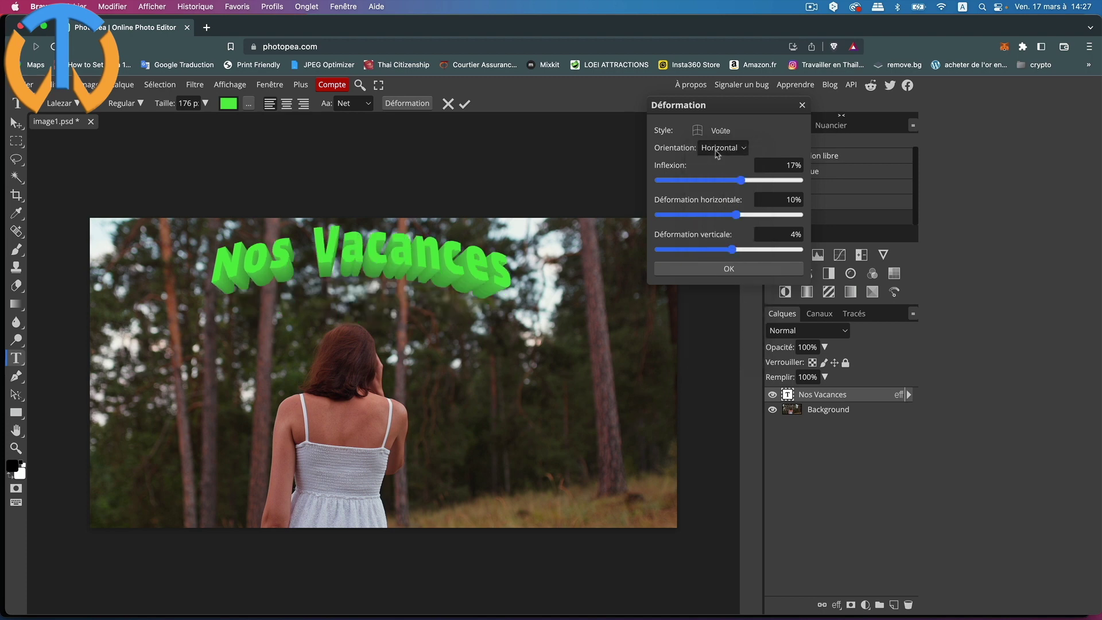
- Change the text's warp style to Bosse with 3% inflexion, -10% horizontal distortion and -2% vertical distortion
click(725, 131)
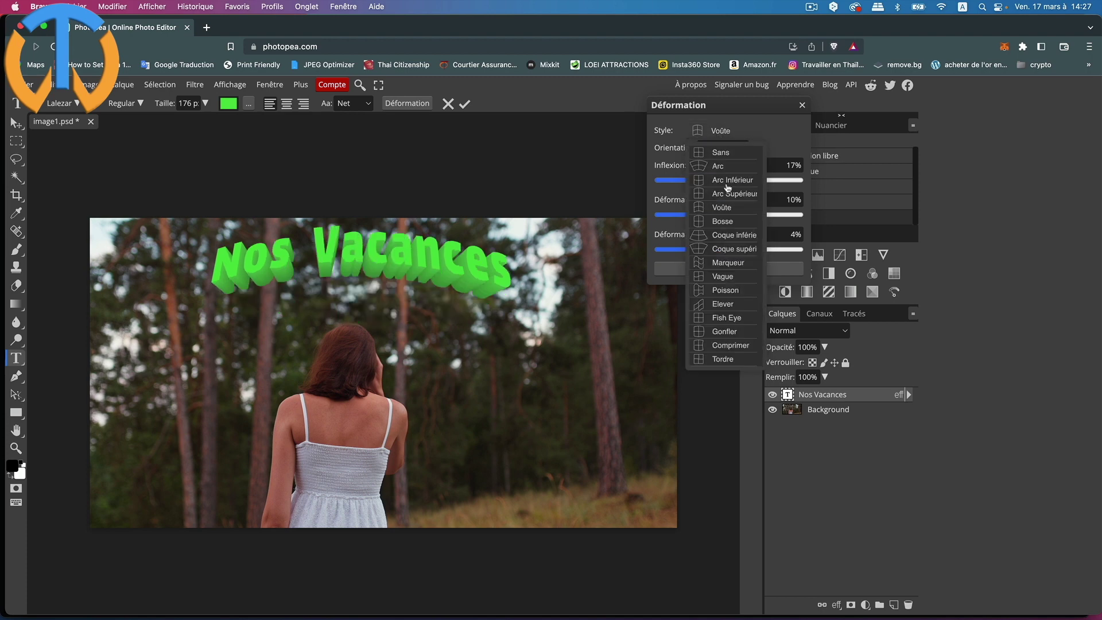
click(732, 223)
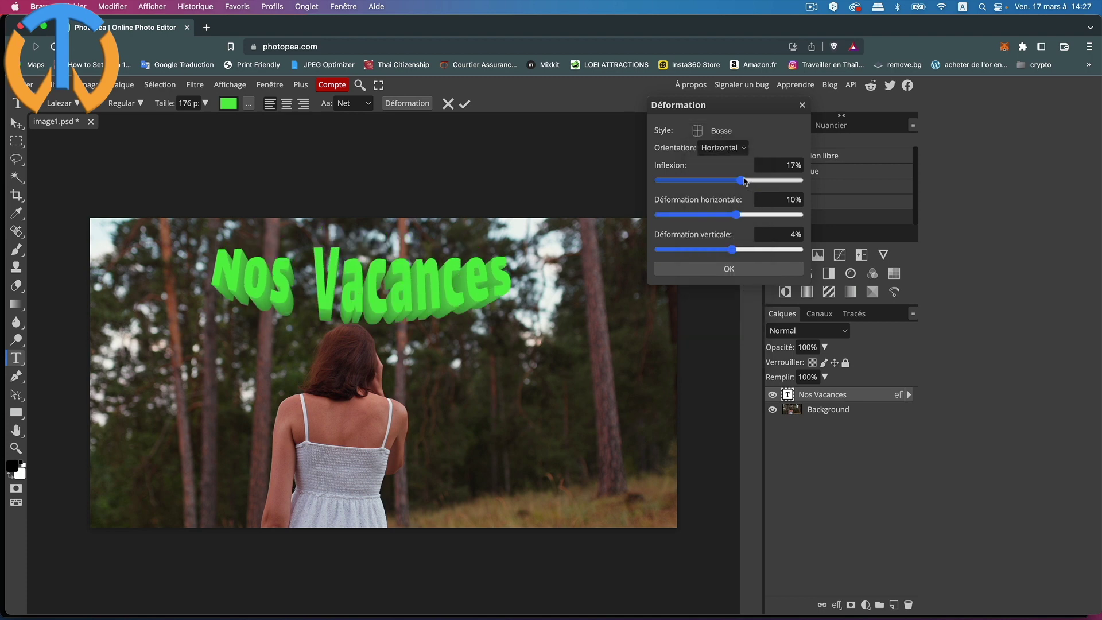
drag(739, 218, 728, 250)
mouse_move(741, 180)
mouse_down()
mouse_move(711, 183)
mouse_move(731, 182)
mouse_up()
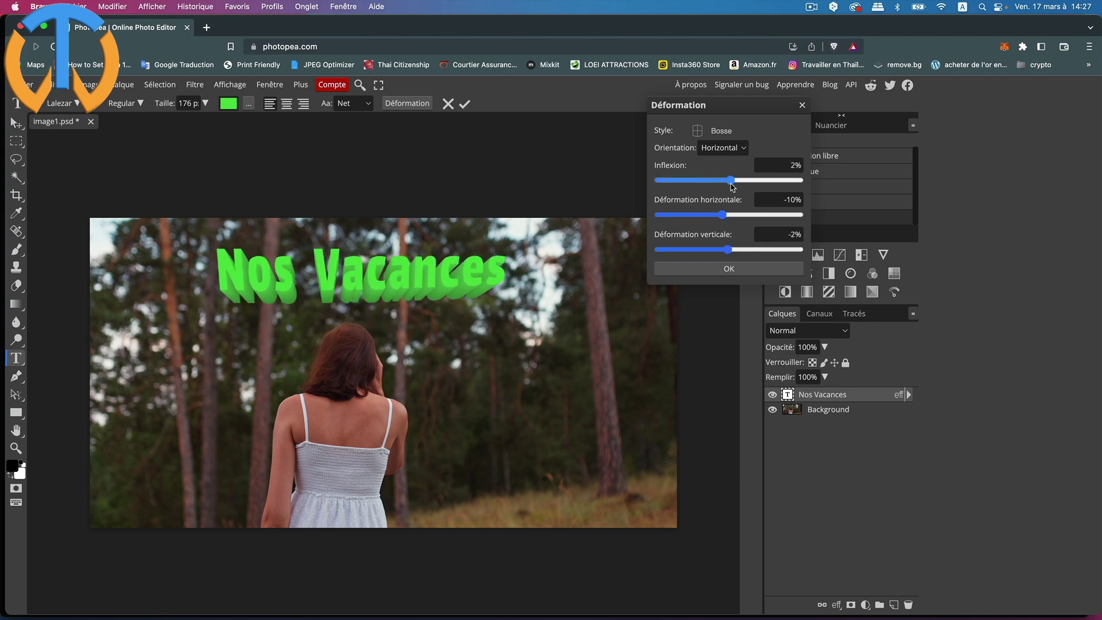
- Apply a Voûte warp to the text with 15% inflexion, 7% horizontal and 3% vertical distortion, and move the title slightly down and left
click(733, 132)
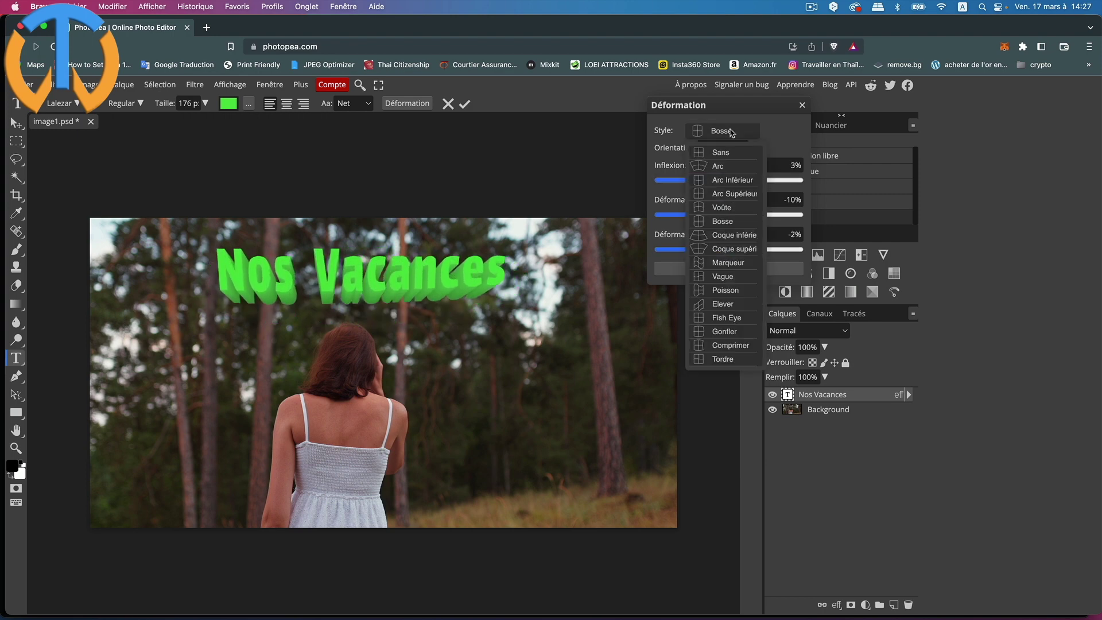
click(723, 207)
click(732, 180)
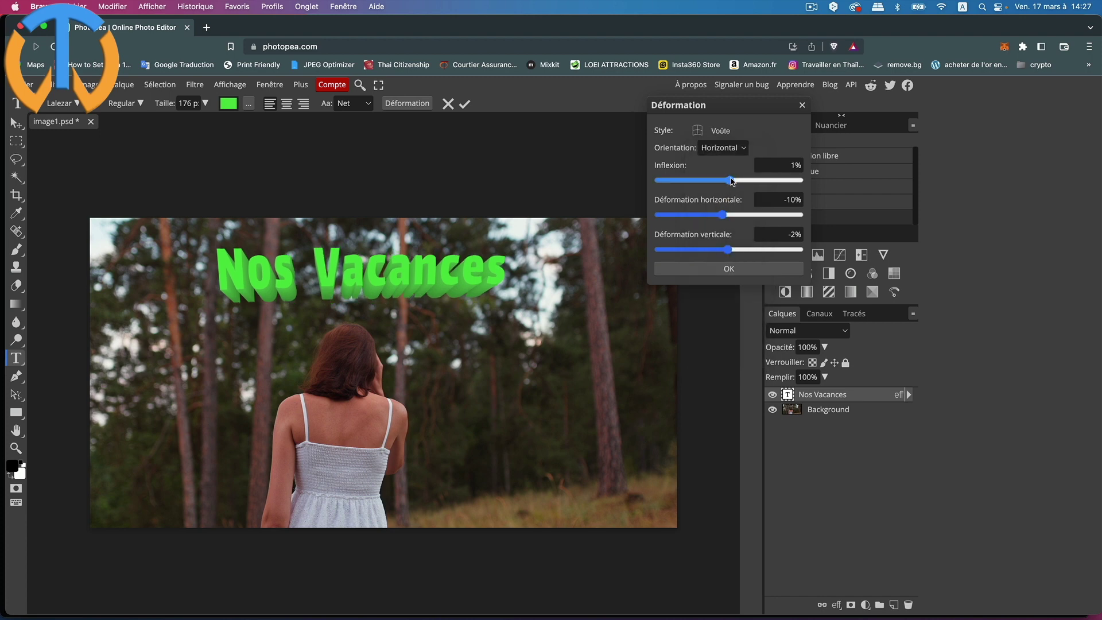
drag(732, 181, 740, 178)
drag(722, 215, 732, 250)
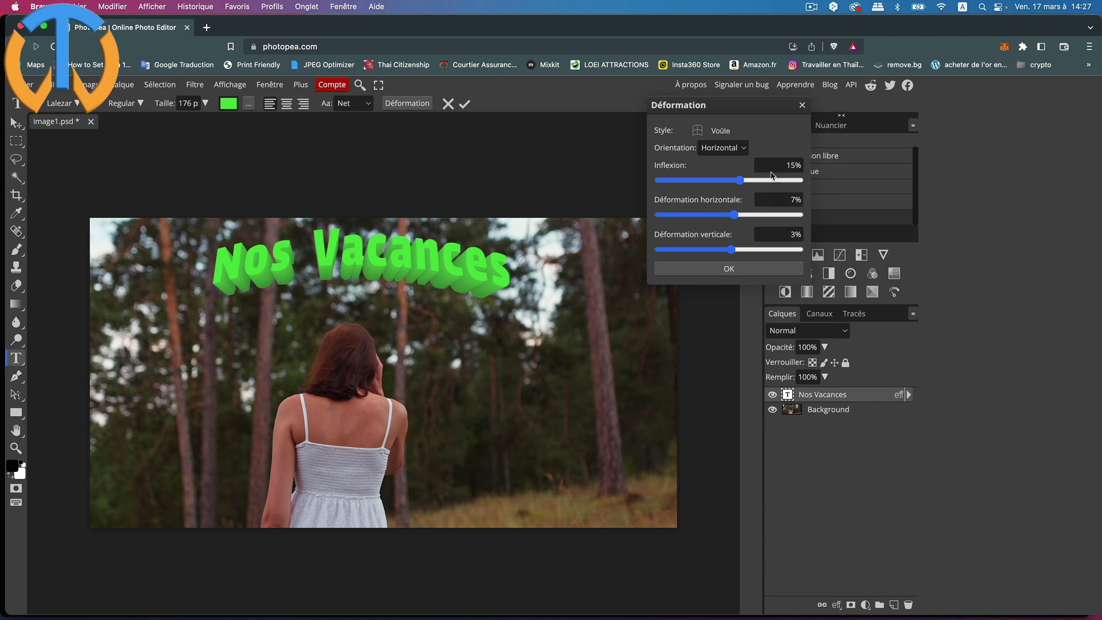
click(744, 270)
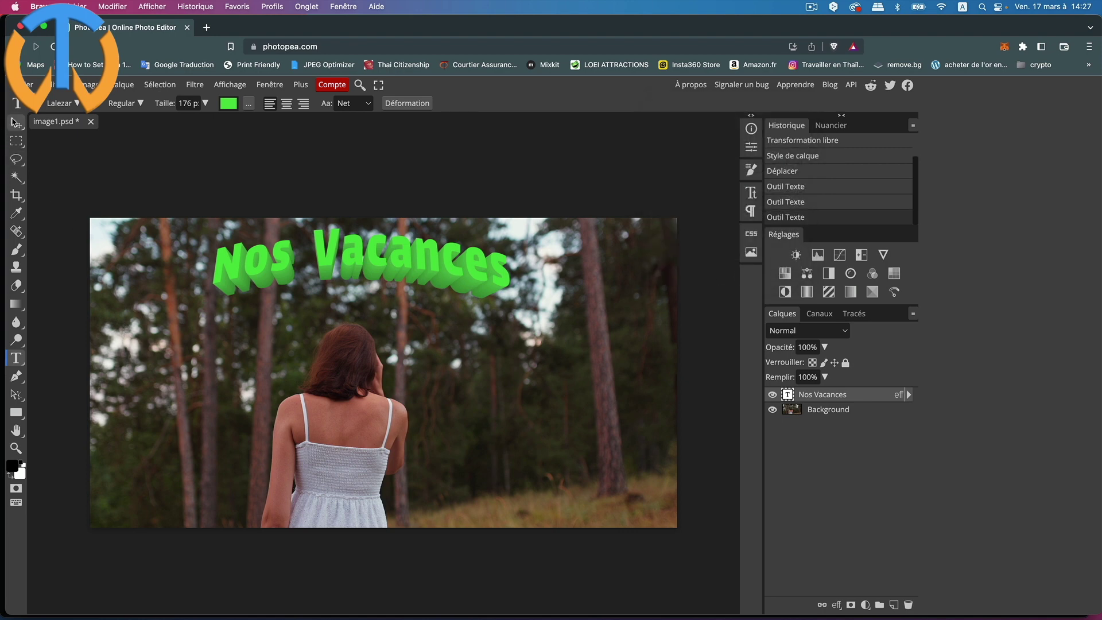
click(16, 123)
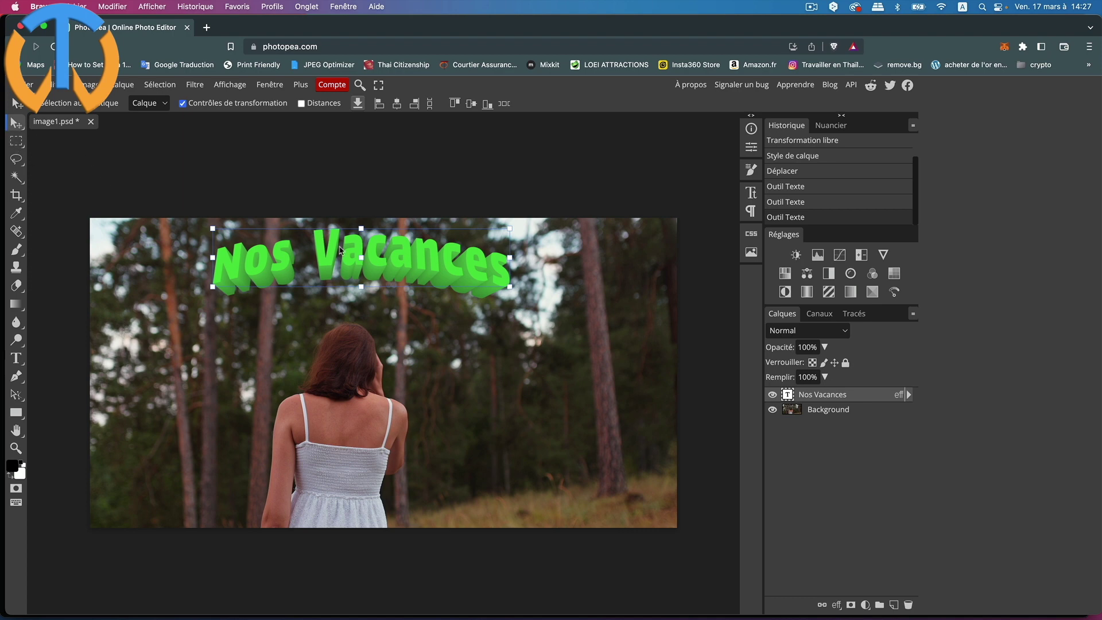
drag(389, 254, 374, 265)
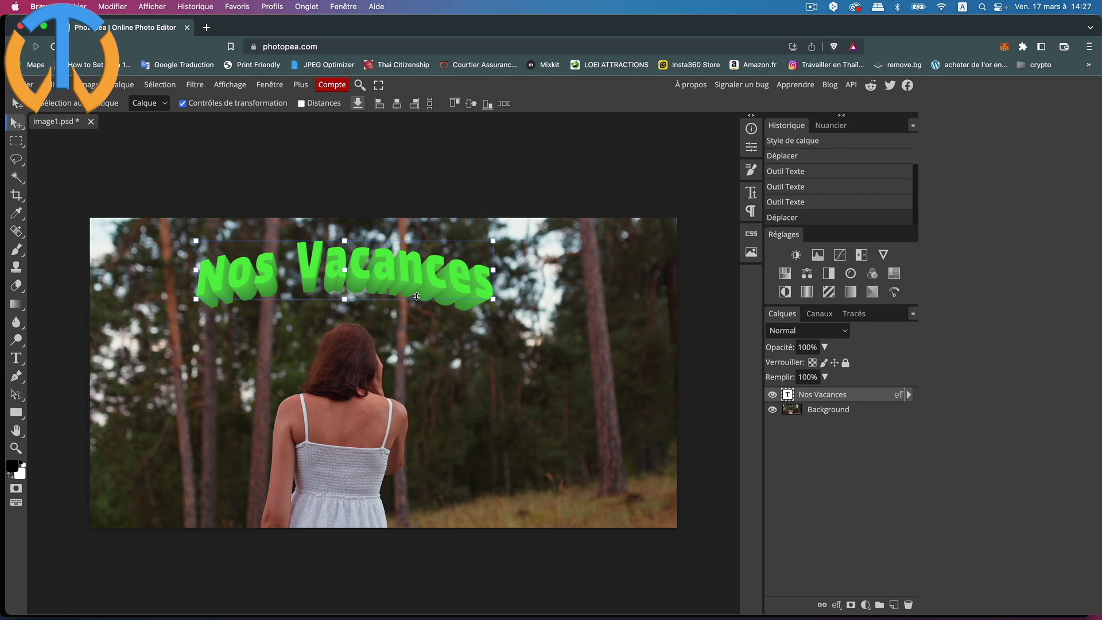
- Preview the title with the Background layer hidden, and delete the Background layer
click(887, 409)
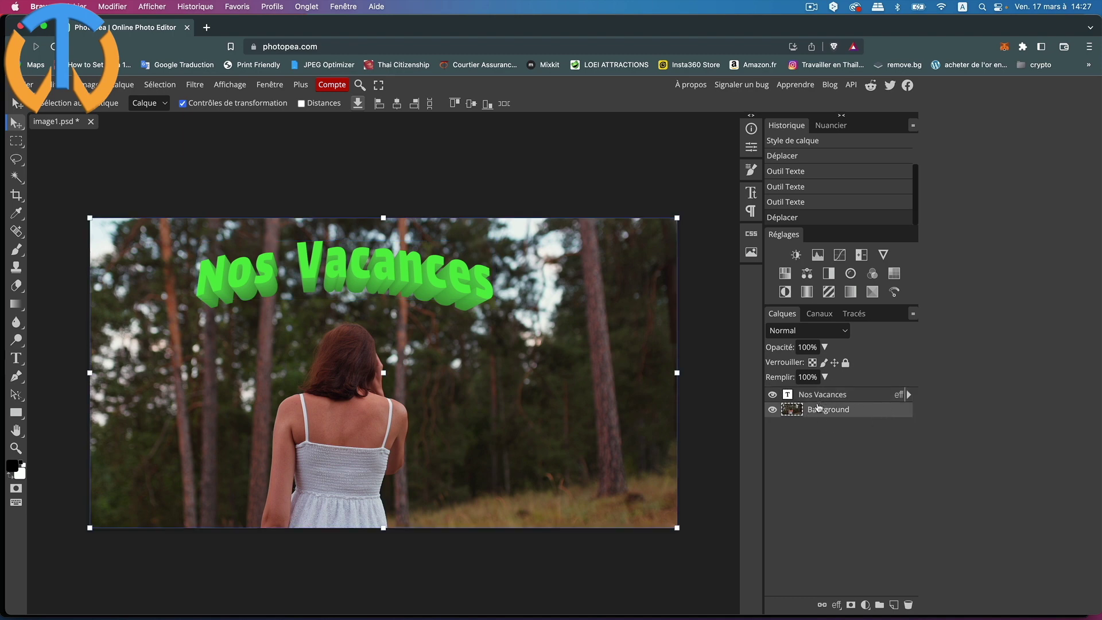
click(773, 410)
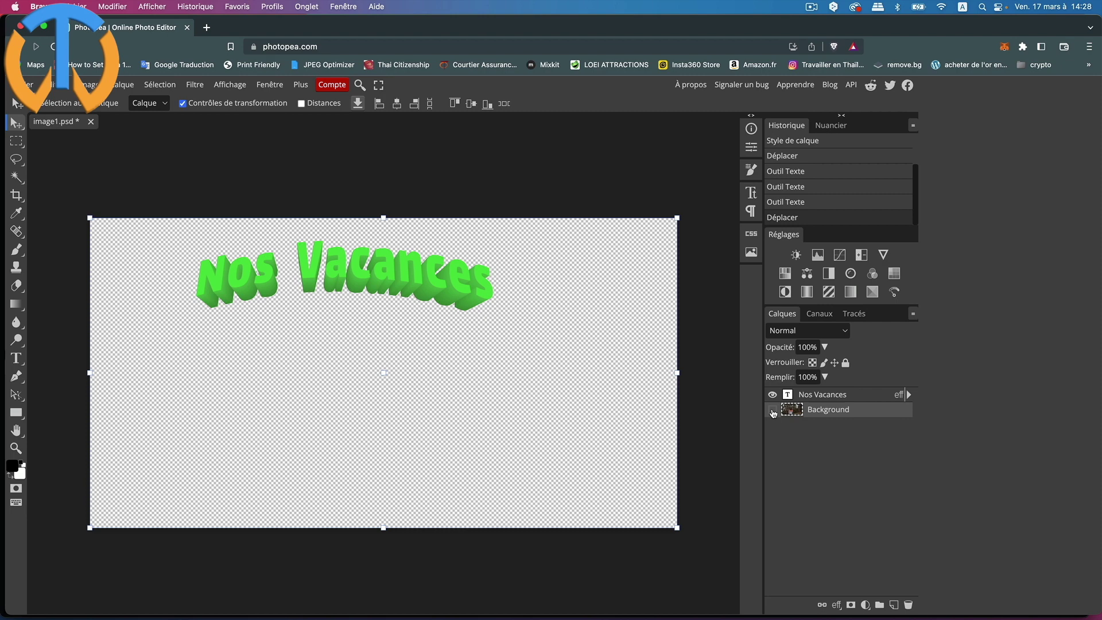
click(772, 410)
right_click(872, 413)
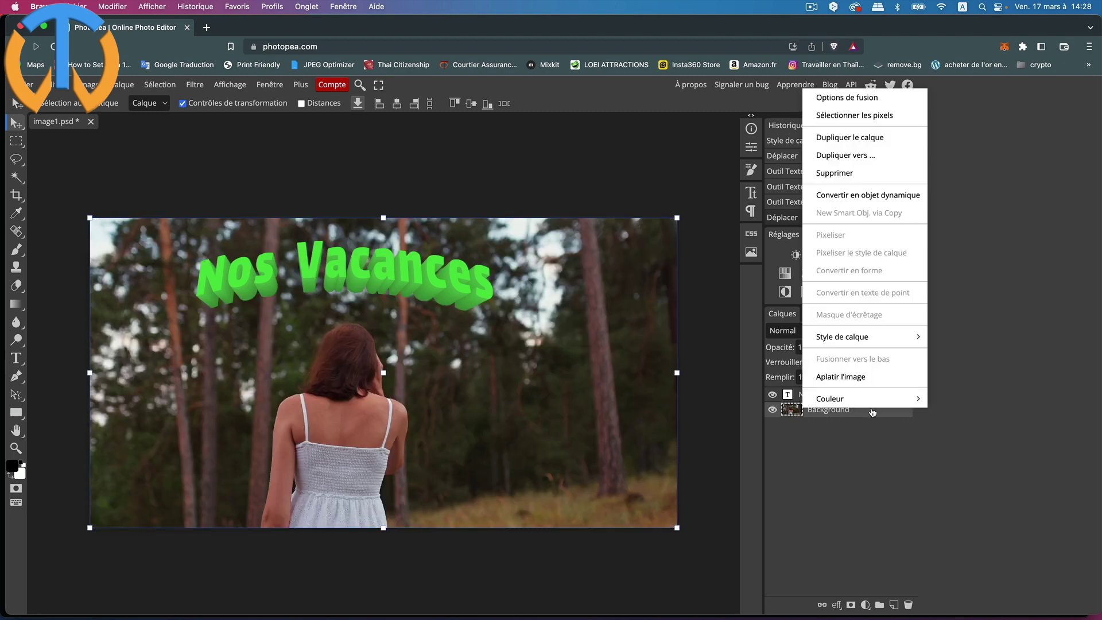
click(867, 178)
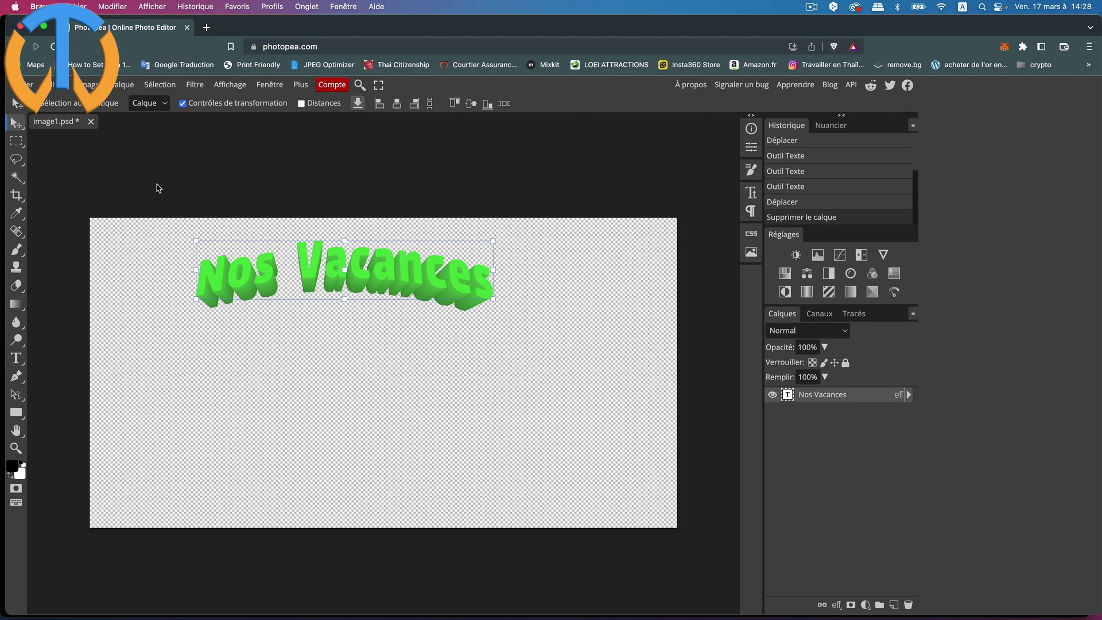
- Export the transparent title as a PNG named "image video" at 100% quality
click(27, 85)
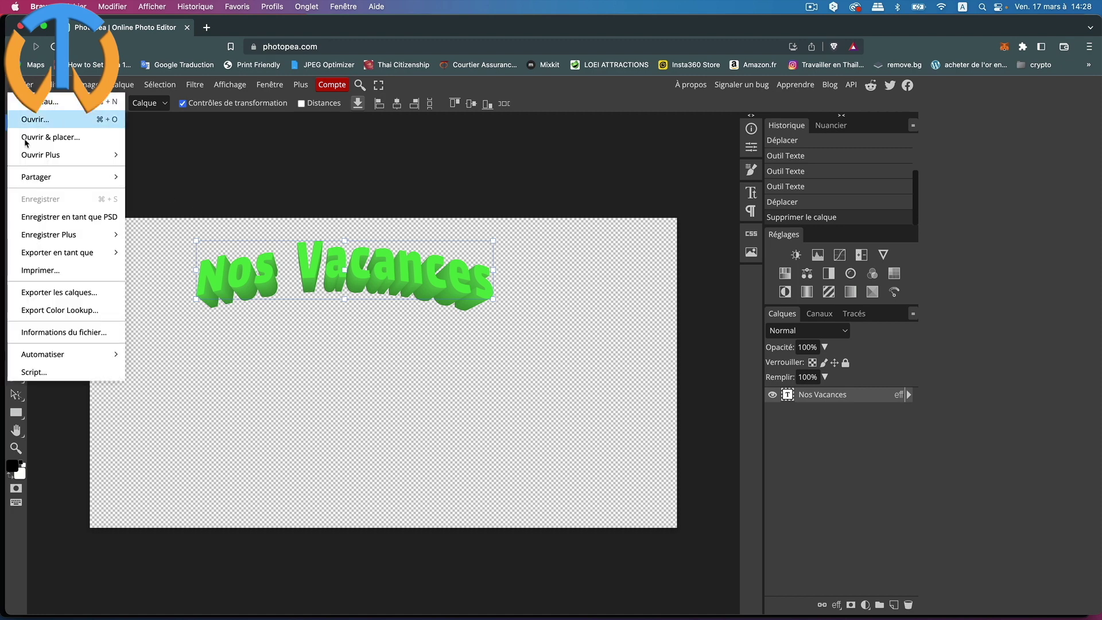
mouse_move(57, 253)
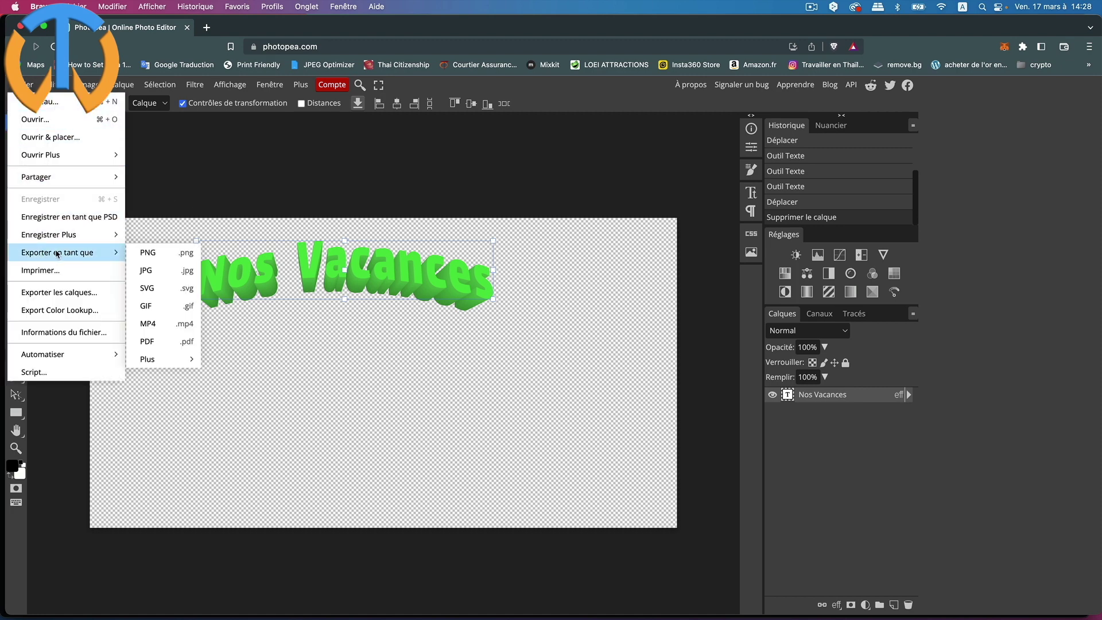
click(170, 253)
click(449, 209)
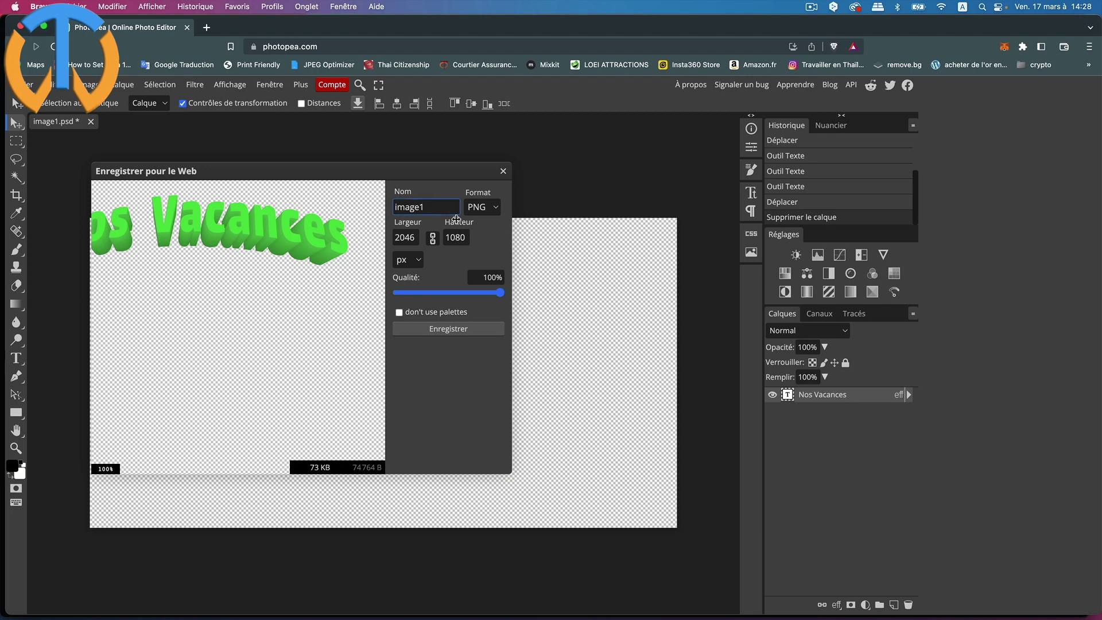
key(BackSpace)
click(441, 333)
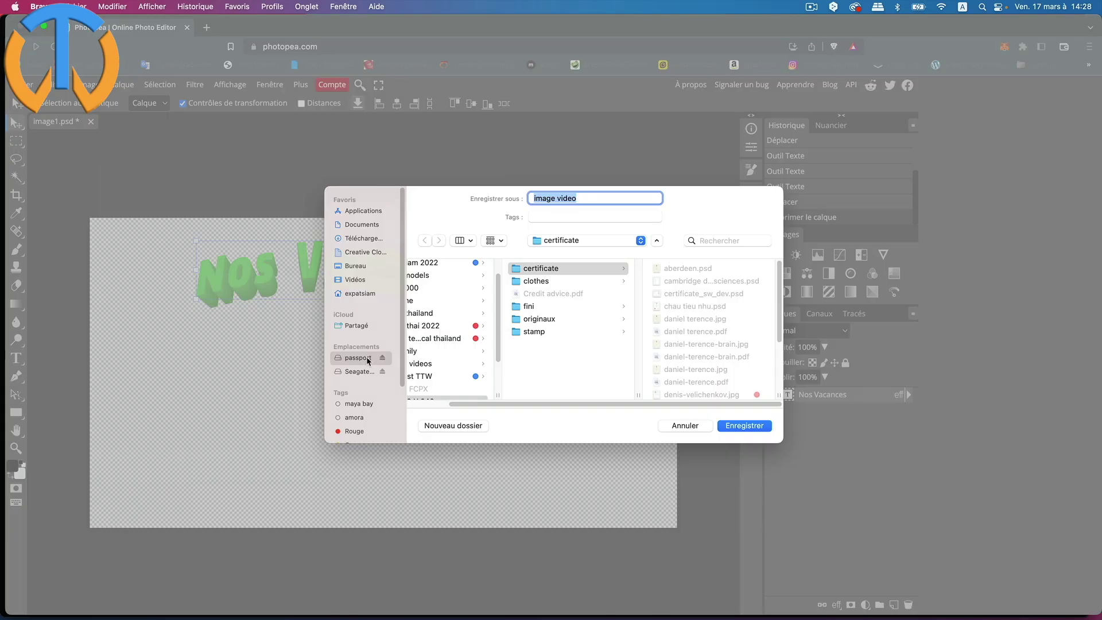
- Save the exported PNG in the rushes3 folder inside toptutoweb on the passport drive
click(368, 358)
scroll(517, 353, down, 5)
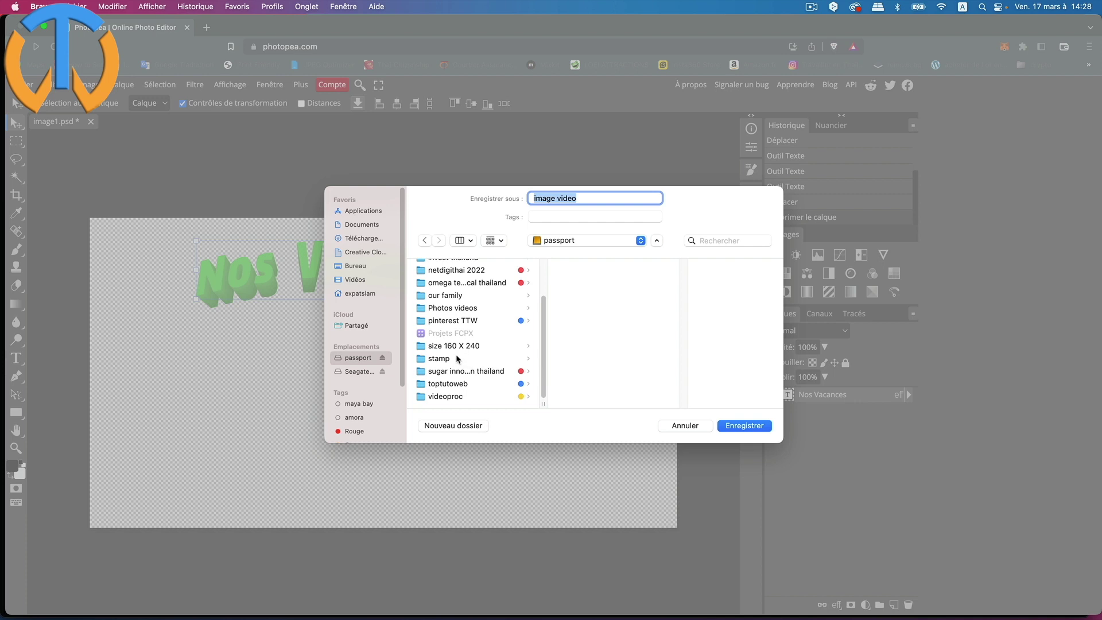
click(454, 383)
scroll(632, 361, down, 5)
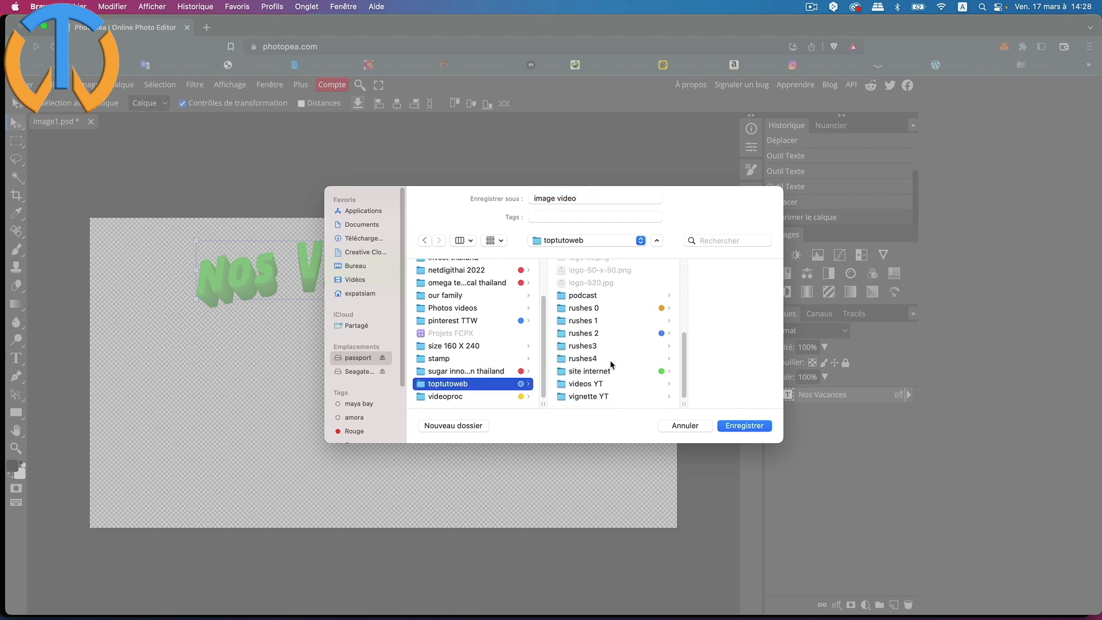
click(597, 346)
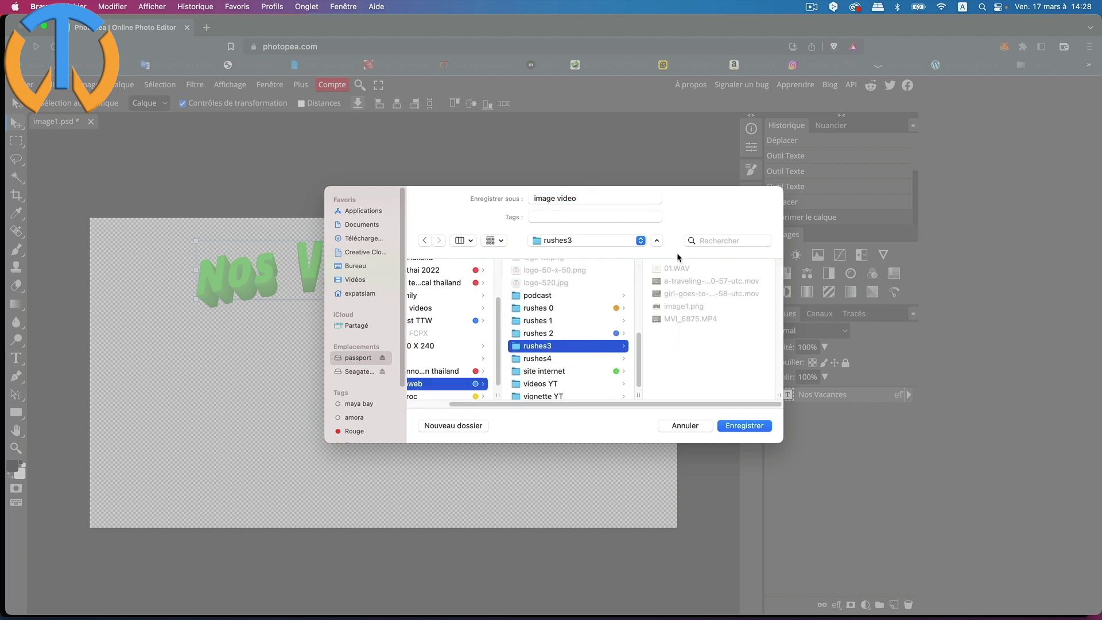
click(744, 425)
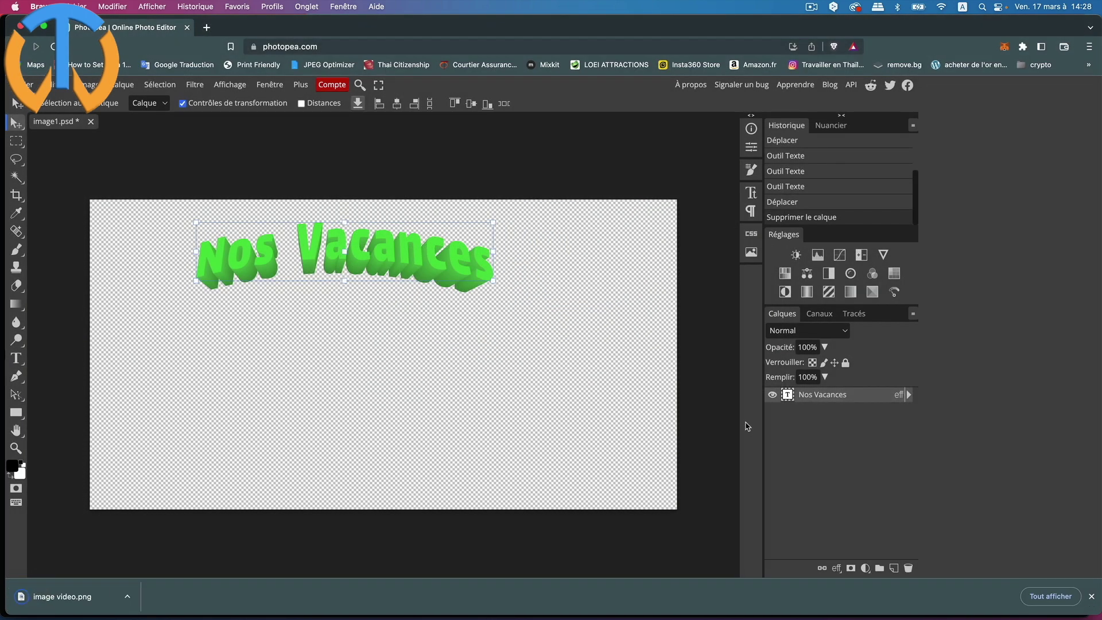
click(1092, 597)
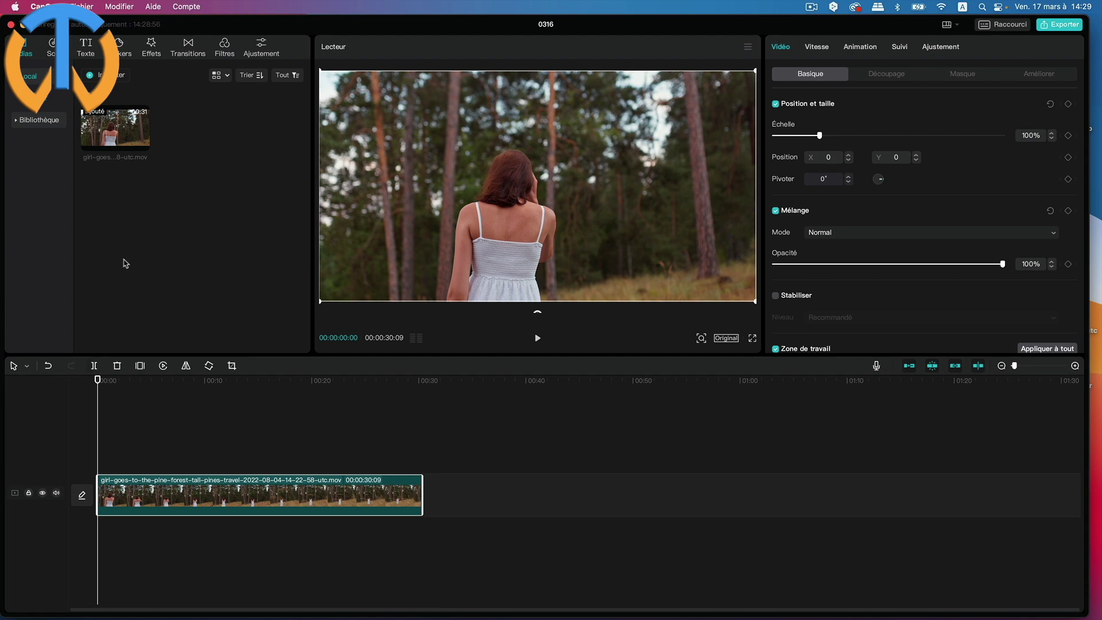
- Switch to CapCut and import image video.png from the rushes3 folder into the project's media
click(92, 78)
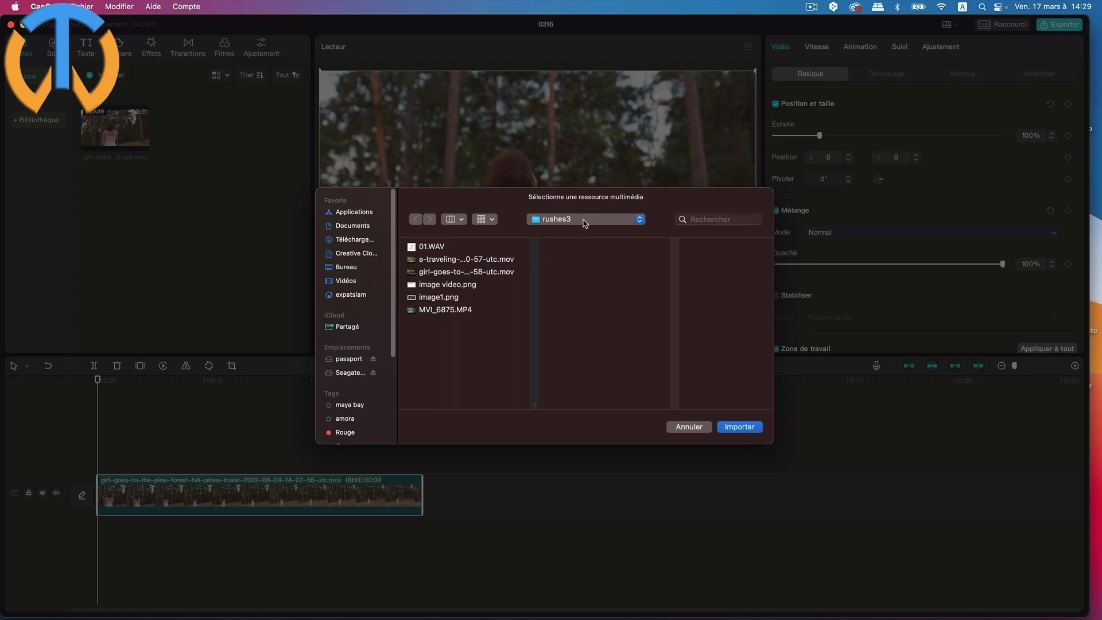
click(451, 289)
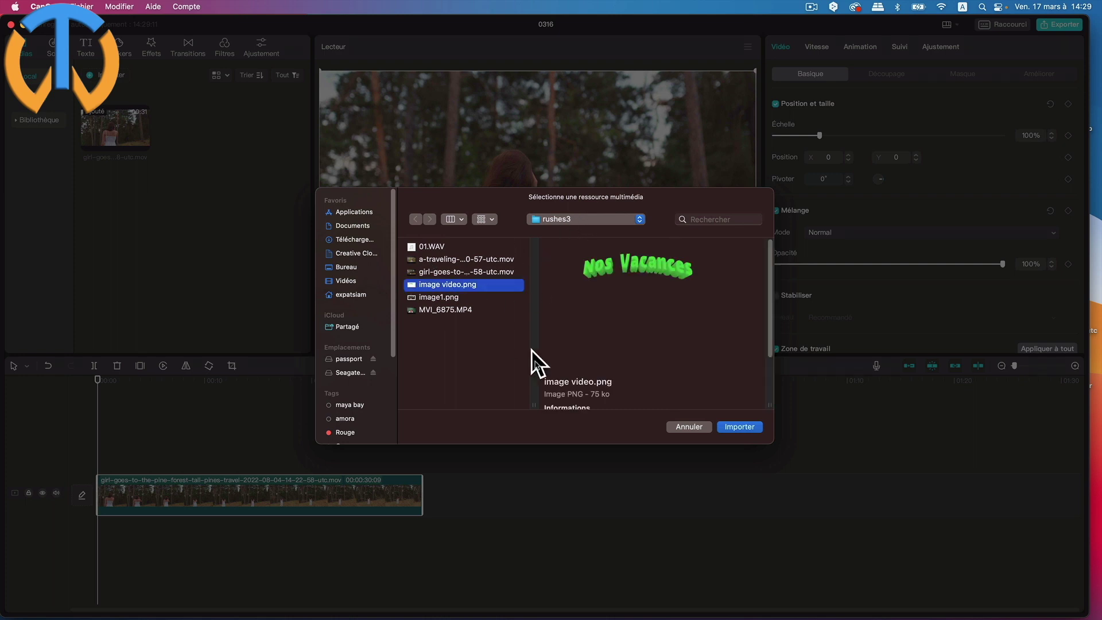
click(740, 427)
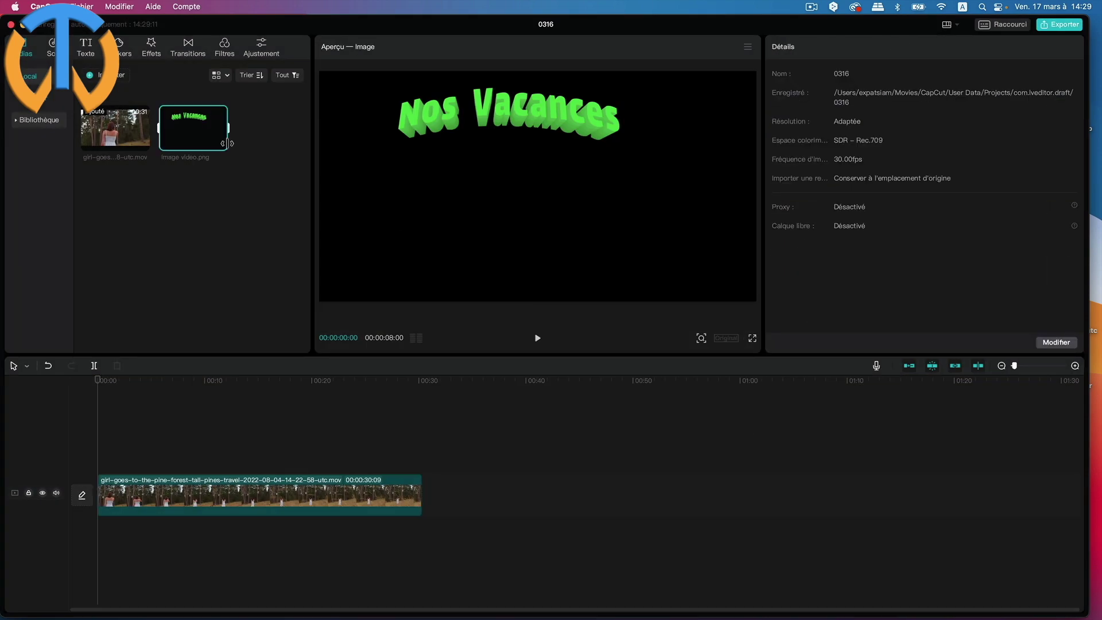
- Place the title image on a track above the forest video at the start, and extend it to 00:00:24:08
click(220, 144)
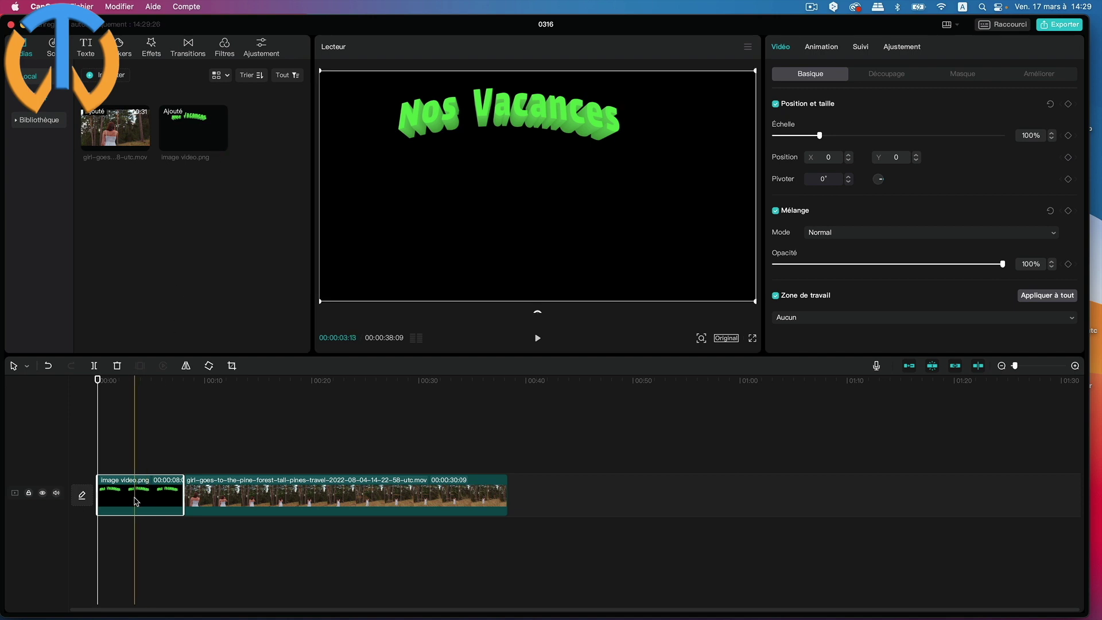
drag(136, 501, 135, 446)
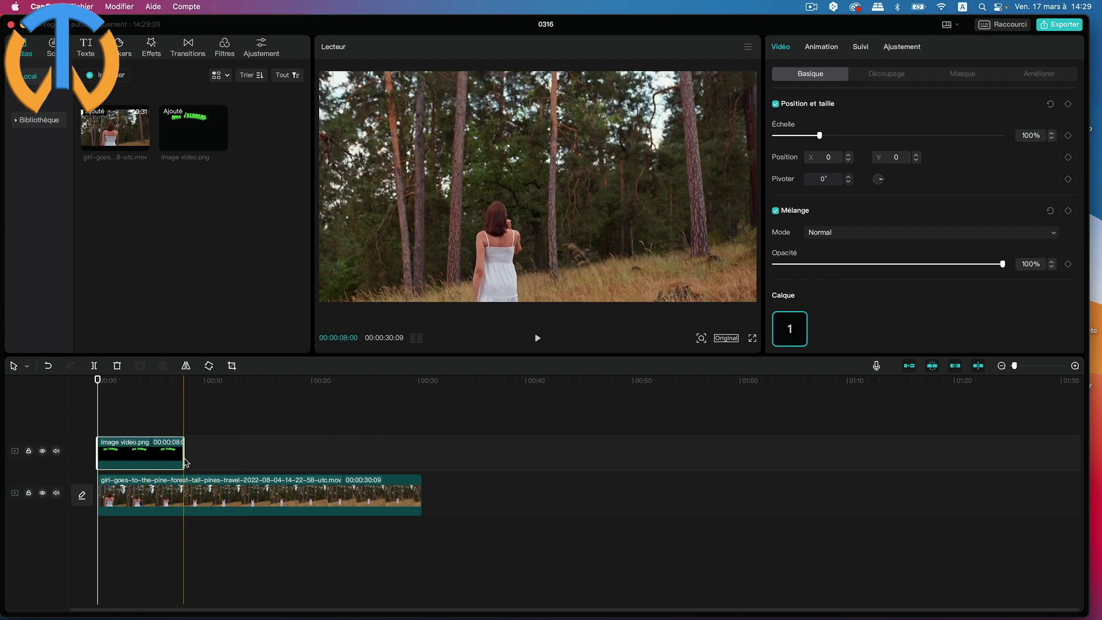
click(303, 463)
drag(184, 457, 355, 460)
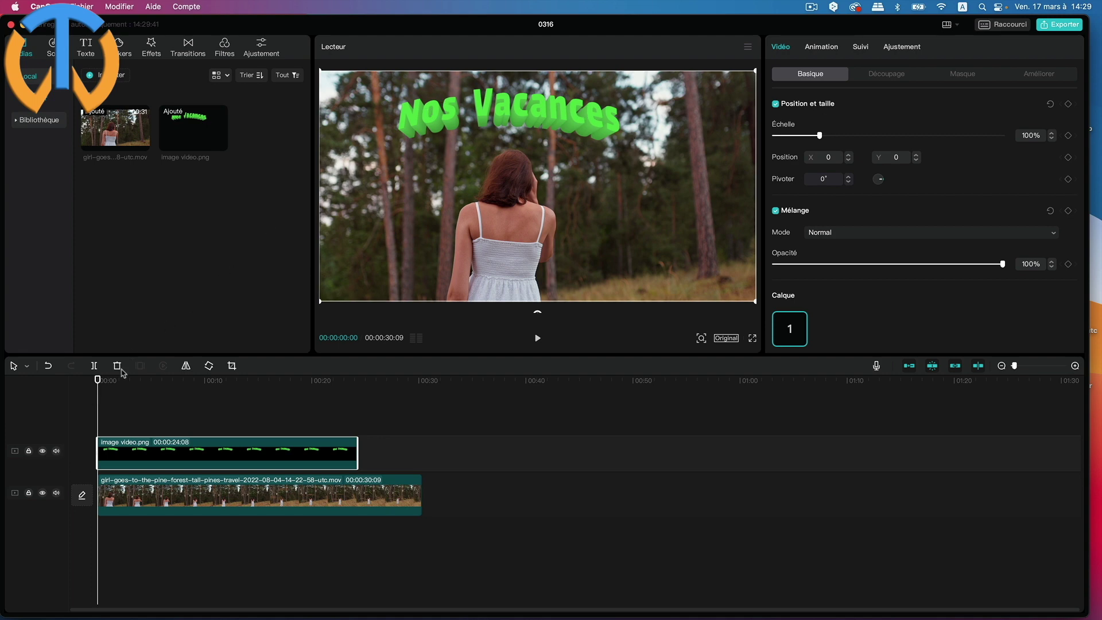
- Check the title against the video, shorten the title clip to 00:00:12:14, and return the playhead to the start
drag(98, 381, 341, 405)
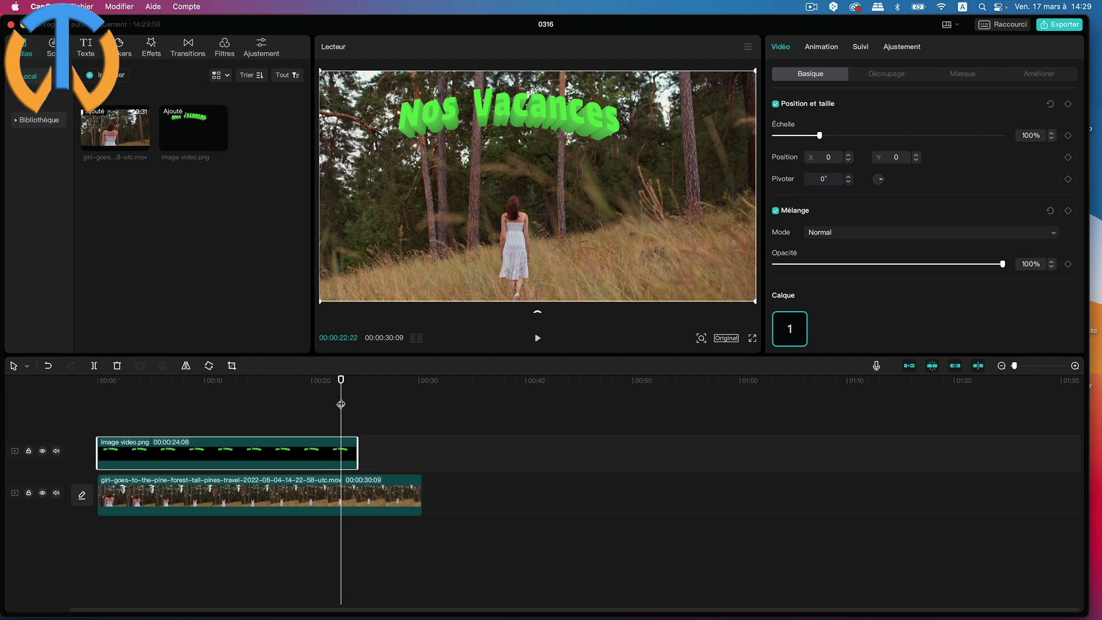
drag(357, 452, 295, 451)
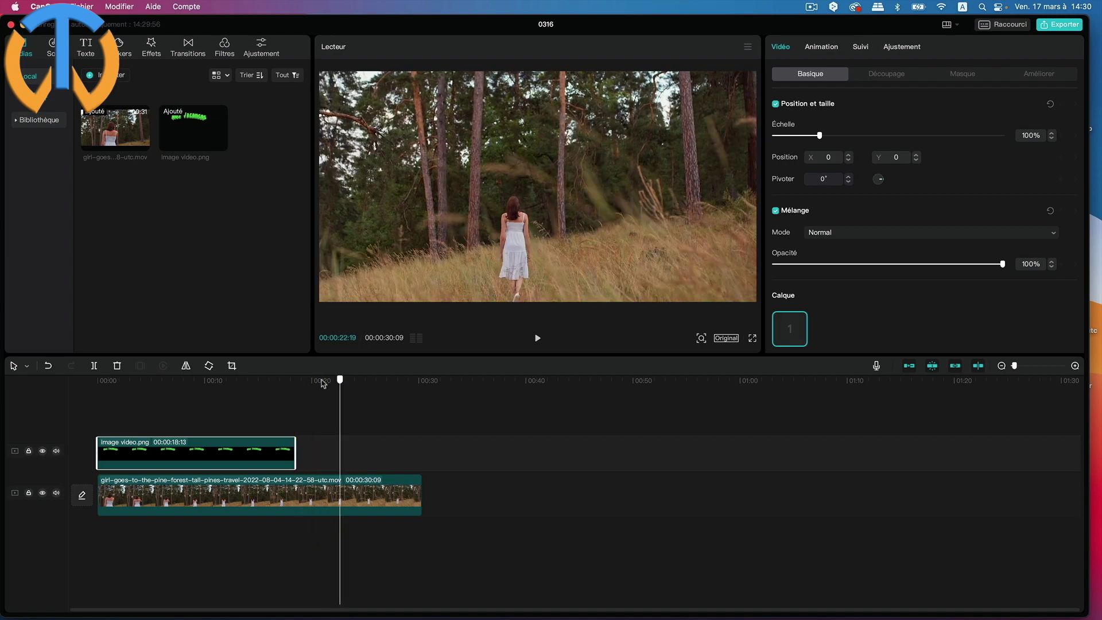
drag(324, 384, 234, 386)
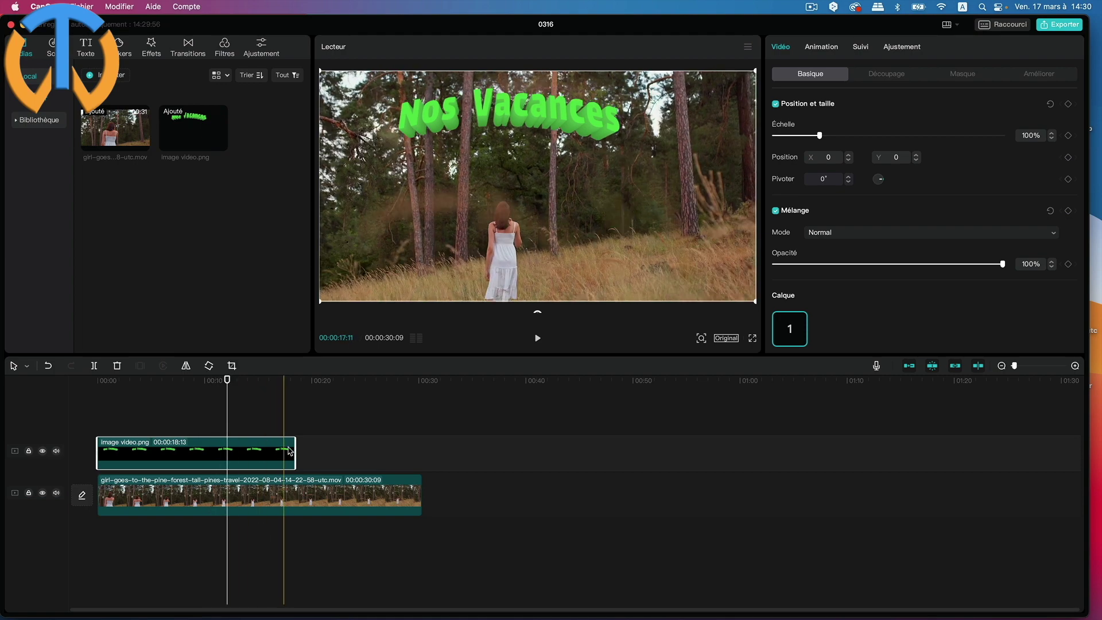
drag(295, 455, 229, 459)
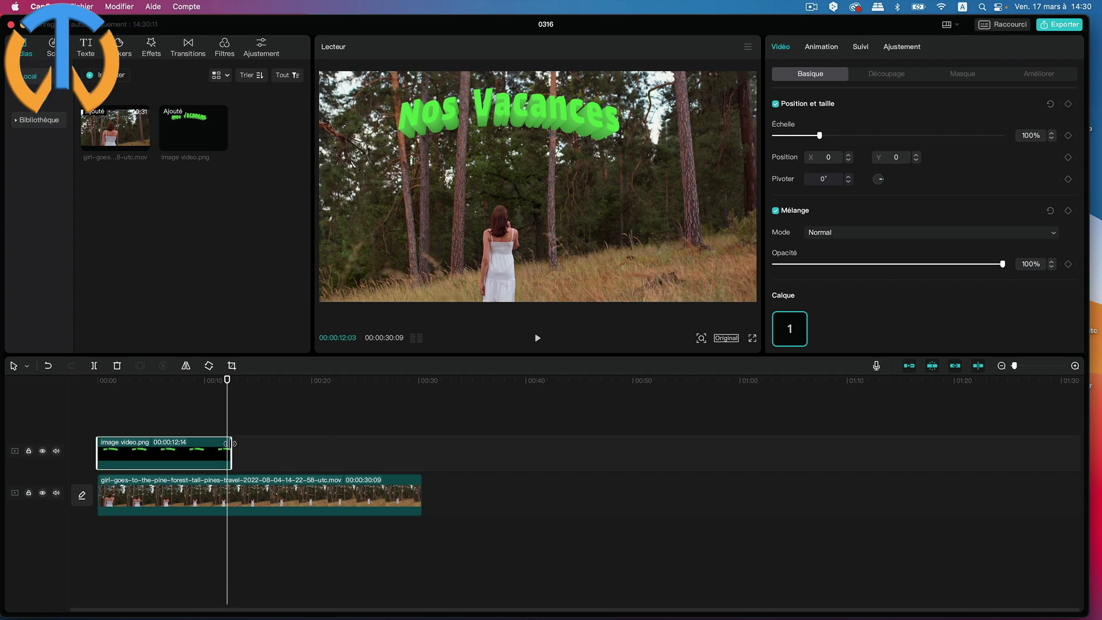
drag(227, 380, 98, 381)
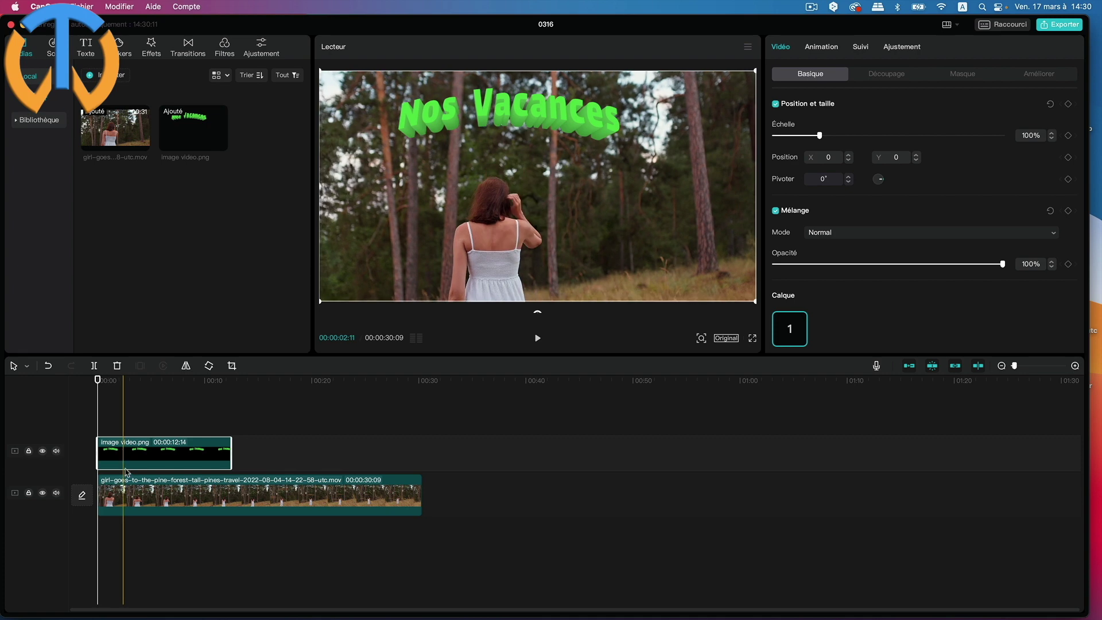
- Set up motion tracking for the title clip with the tracking box around the whole woman and the direction Les deux
click(863, 48)
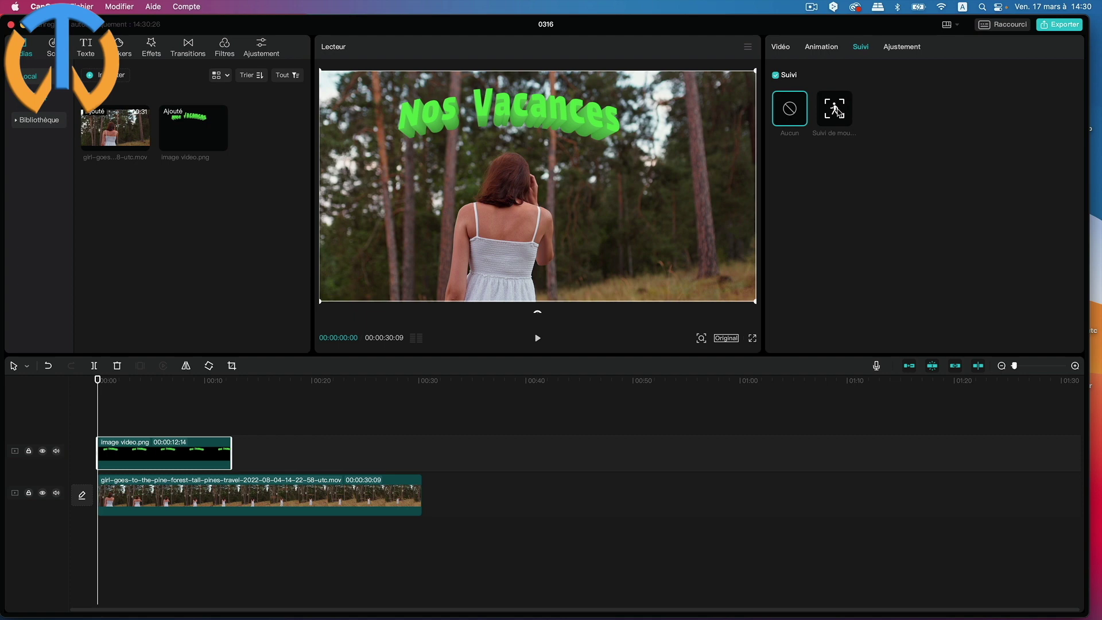
click(839, 113)
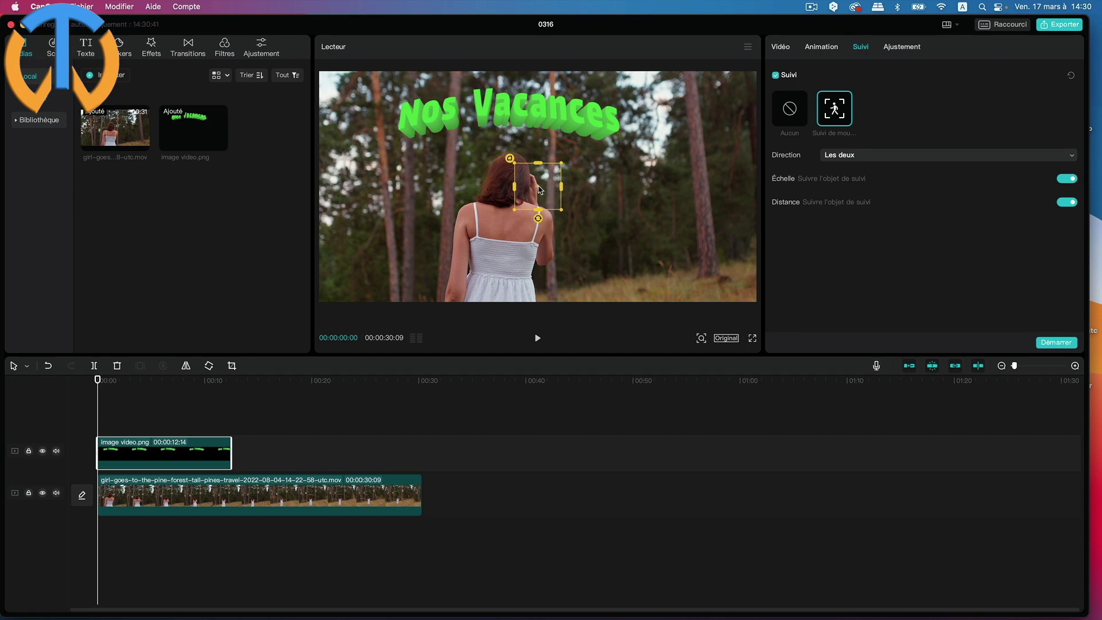
drag(540, 190, 504, 228)
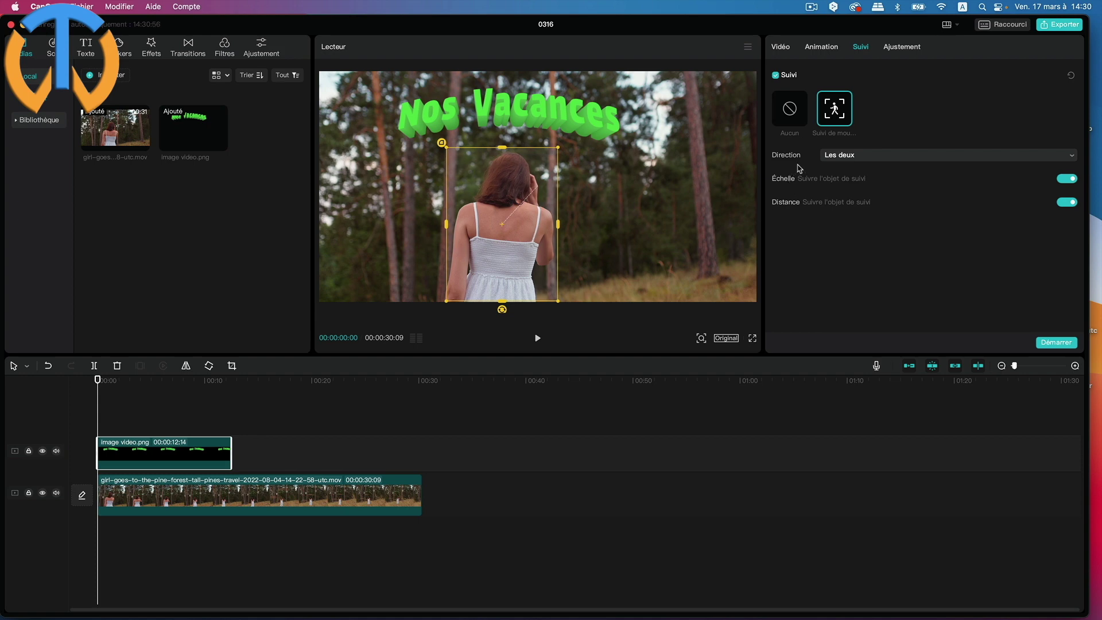
click(881, 159)
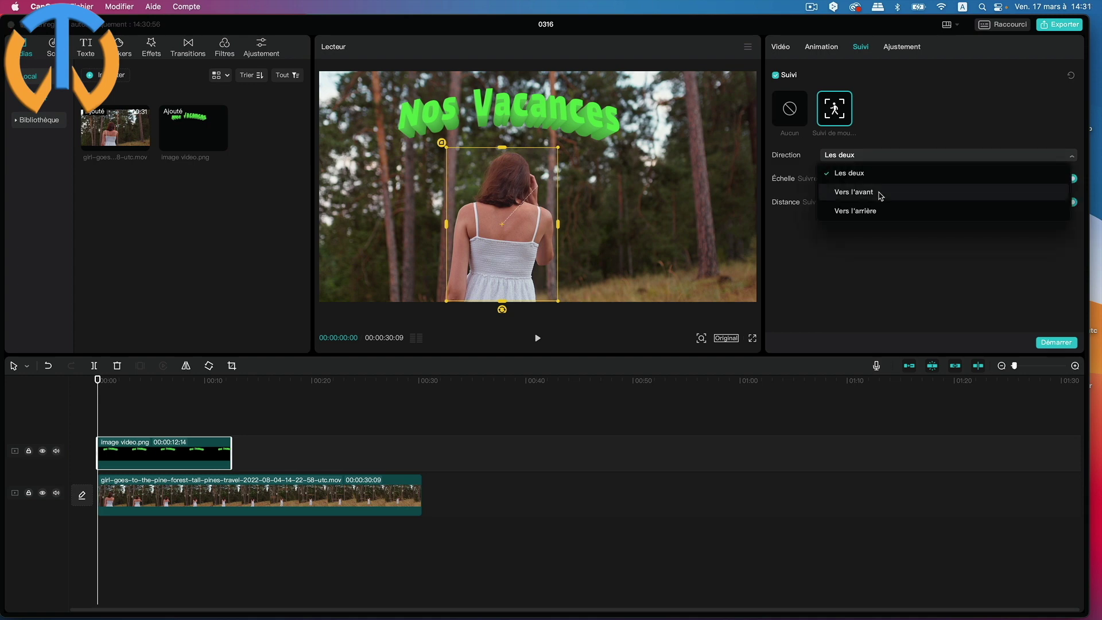
click(879, 174)
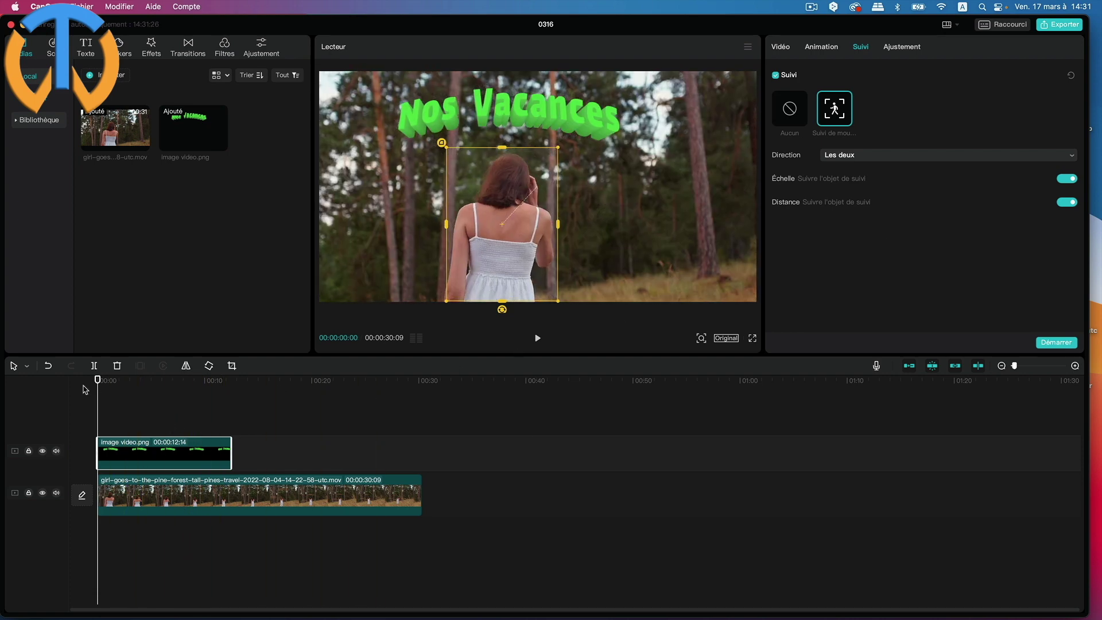
- Run the motion tracking on the title clip and play the video from near the start to check how the title follows the woman
click(1061, 343)
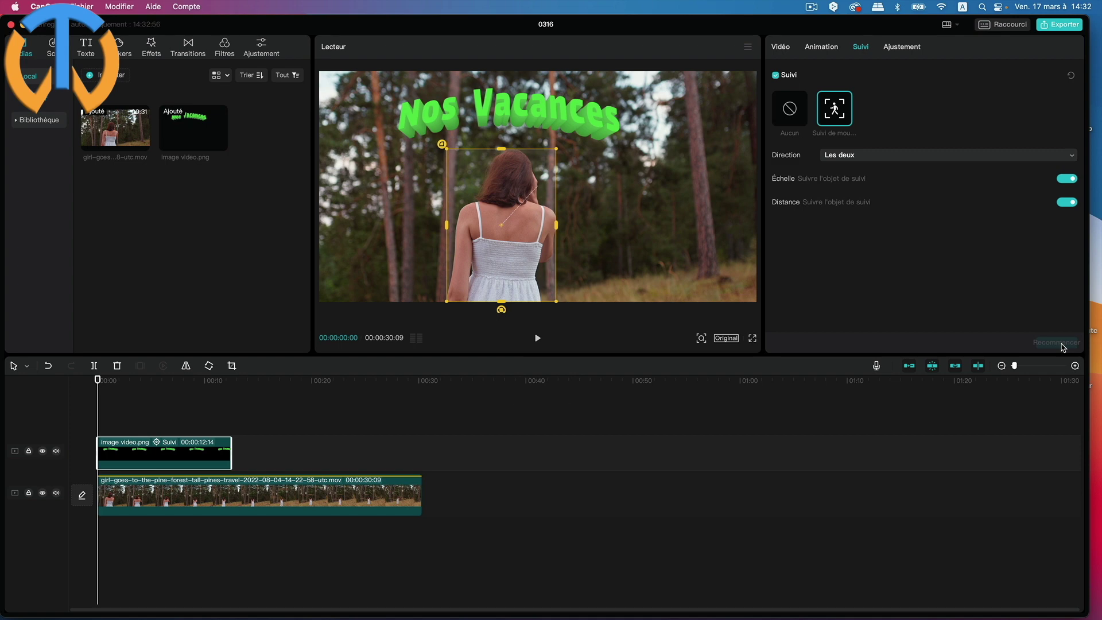
click(177, 401)
click(100, 392)
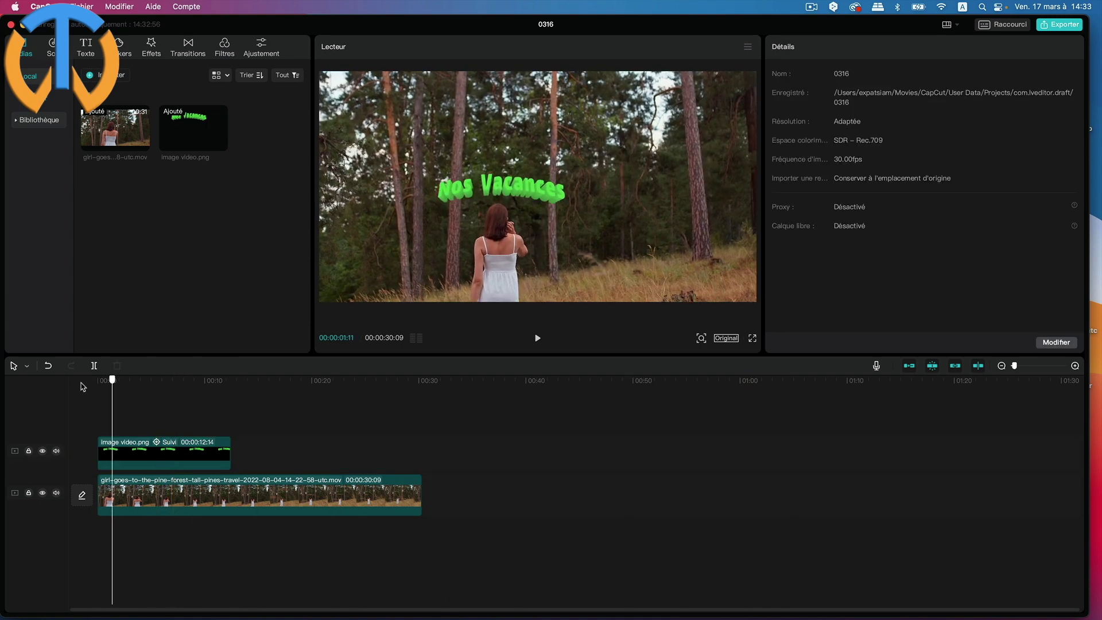
key(space)
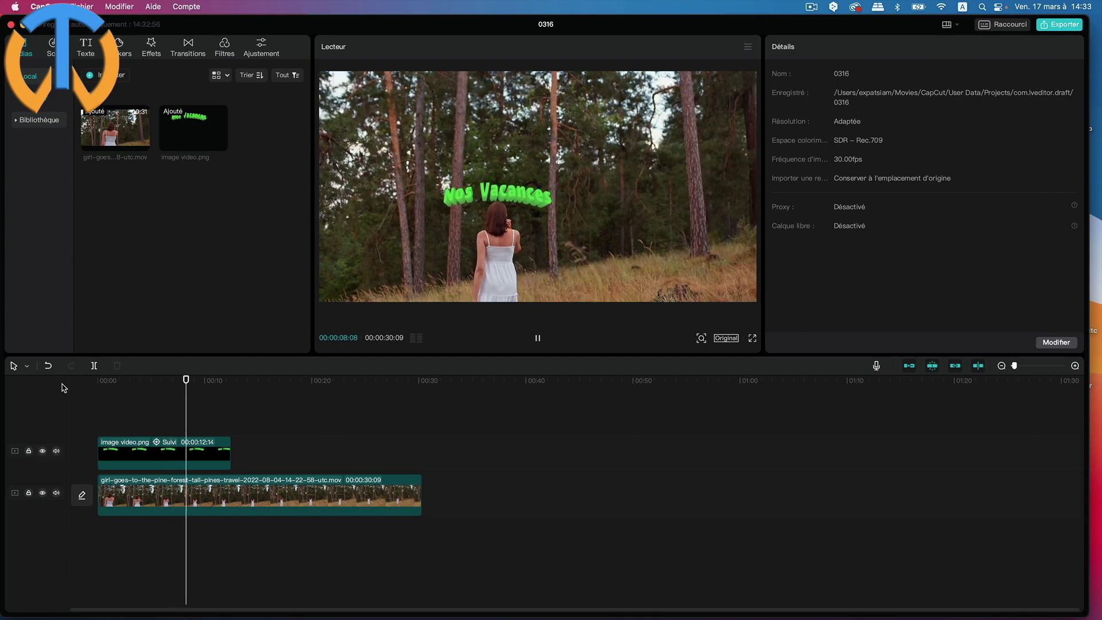
key(space)
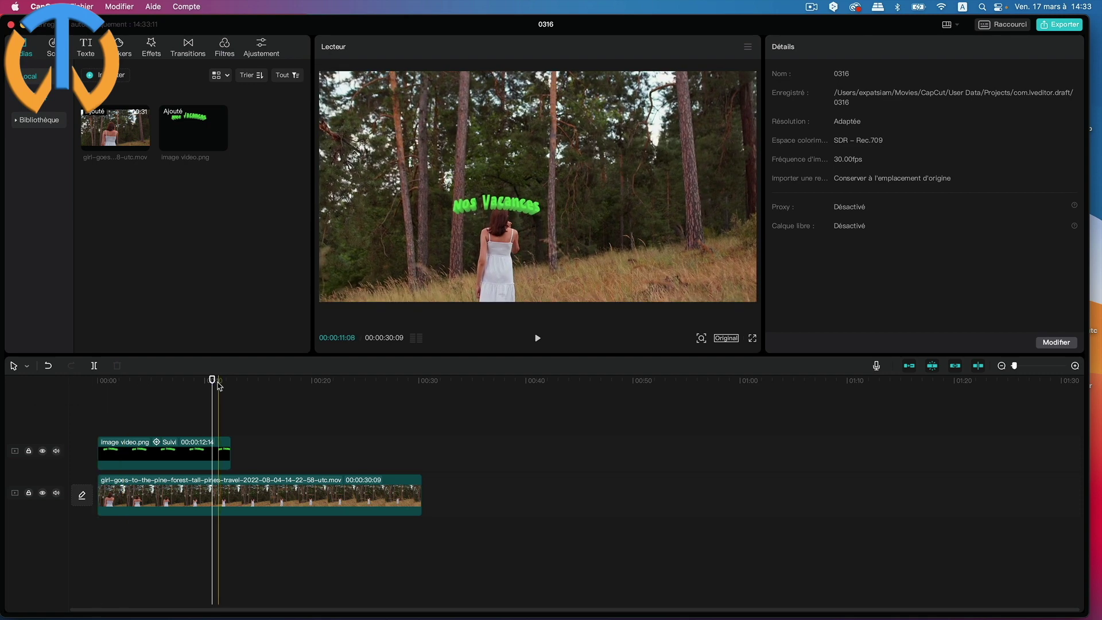
- Add an opacity keyframe at 100% to the title clip at 00:00:08:14
drag(212, 383, 193, 390)
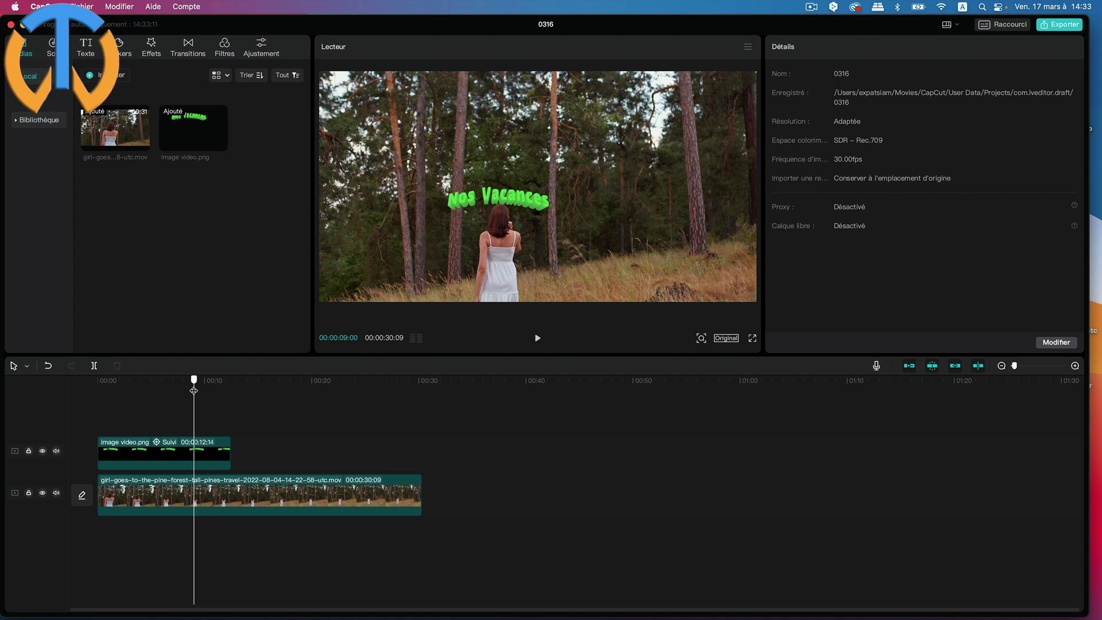
click(196, 454)
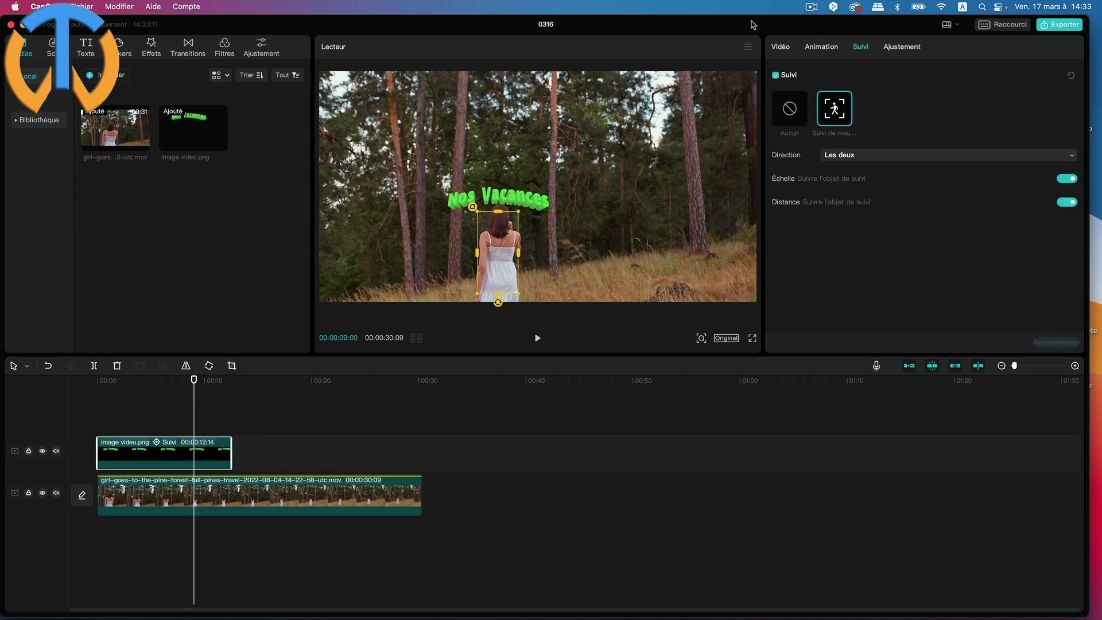
click(780, 48)
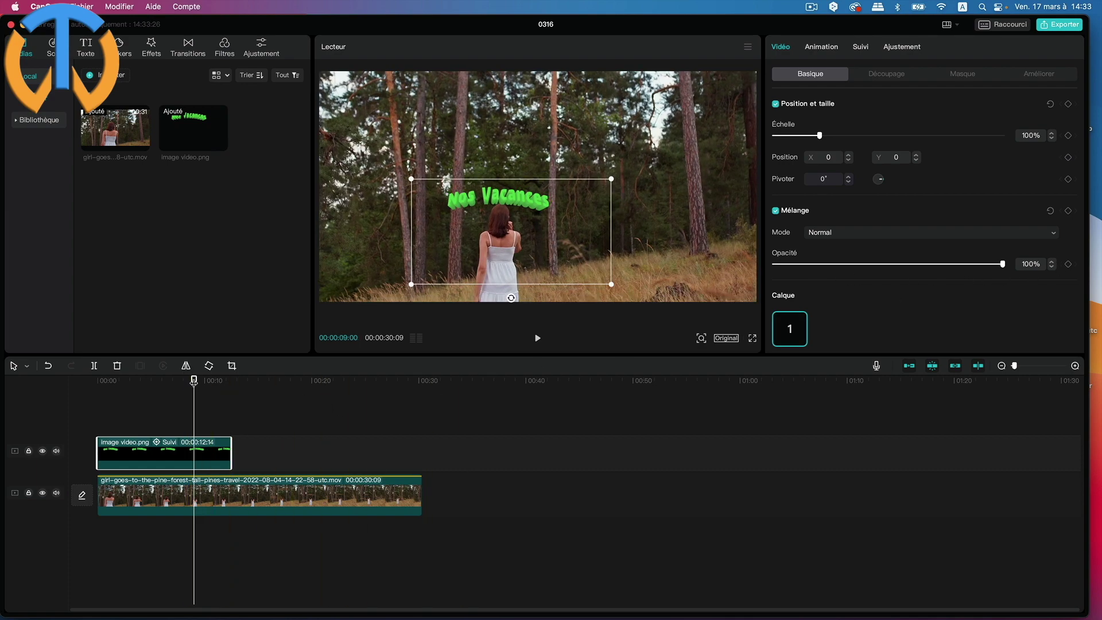
drag(194, 380, 189, 382)
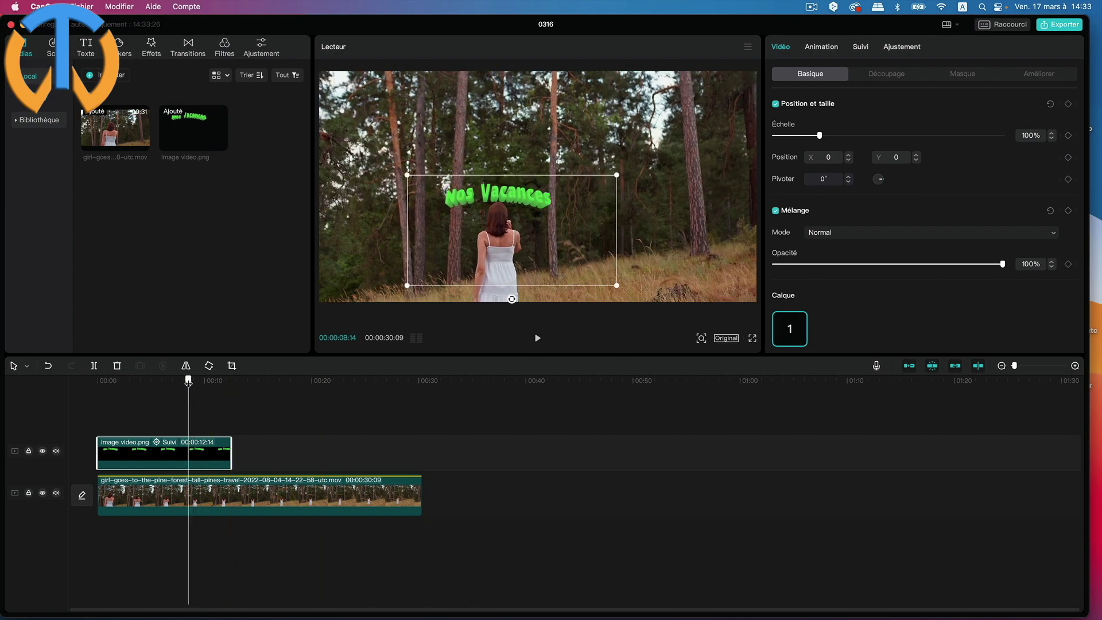
click(1068, 265)
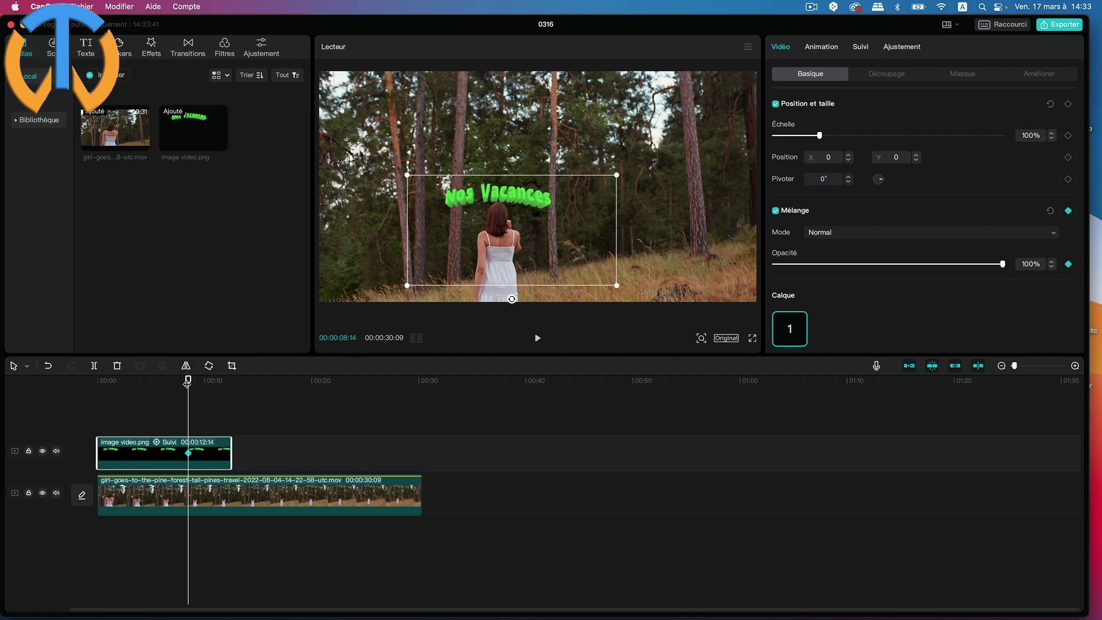
- Add an opacity keyframe at the end of the title clip, at 00:00:12:13, and set its opacity to 0%
drag(188, 382, 230, 384)
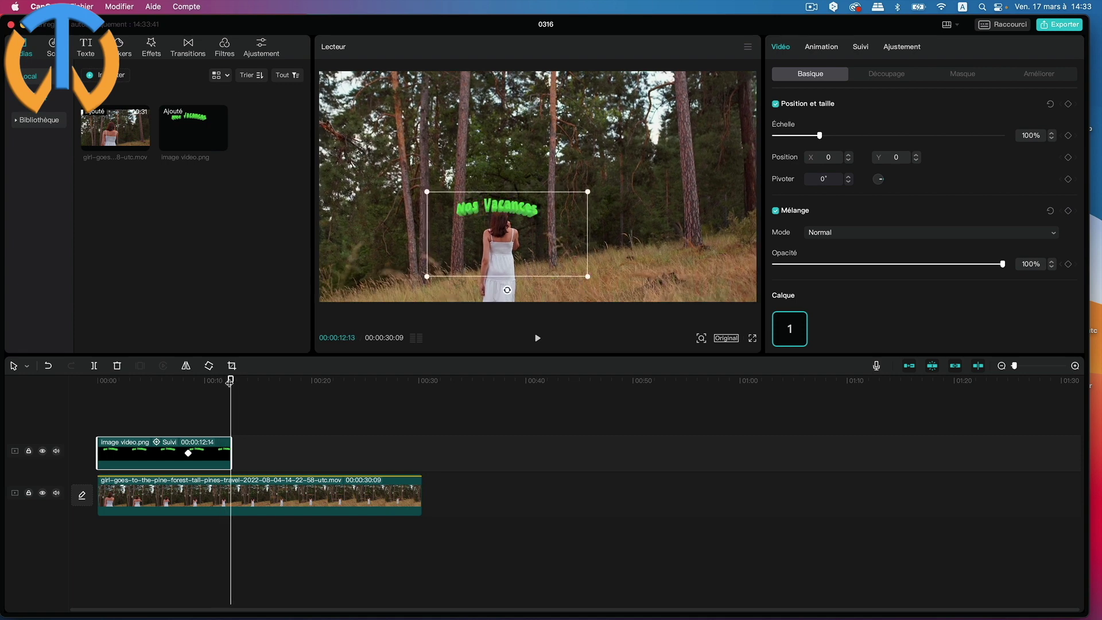
click(1068, 265)
drag(1003, 265, 668, 265)
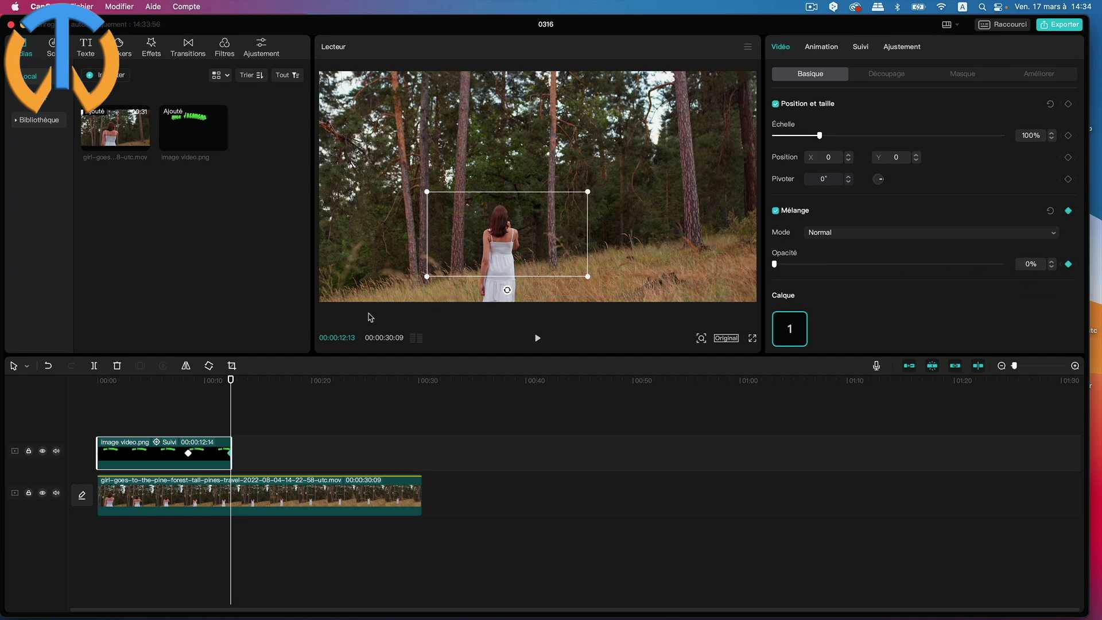
- Check the title's fade-out along the timeline, play the video full screen from the start, and return to the editor and stop playback
click(196, 381)
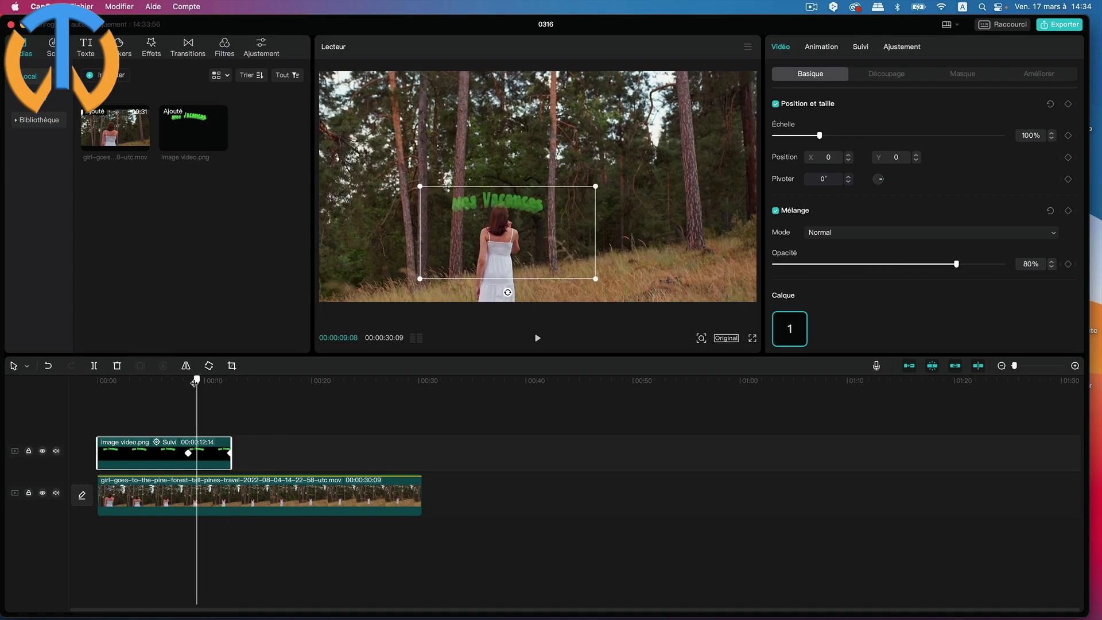
drag(196, 380, 98, 380)
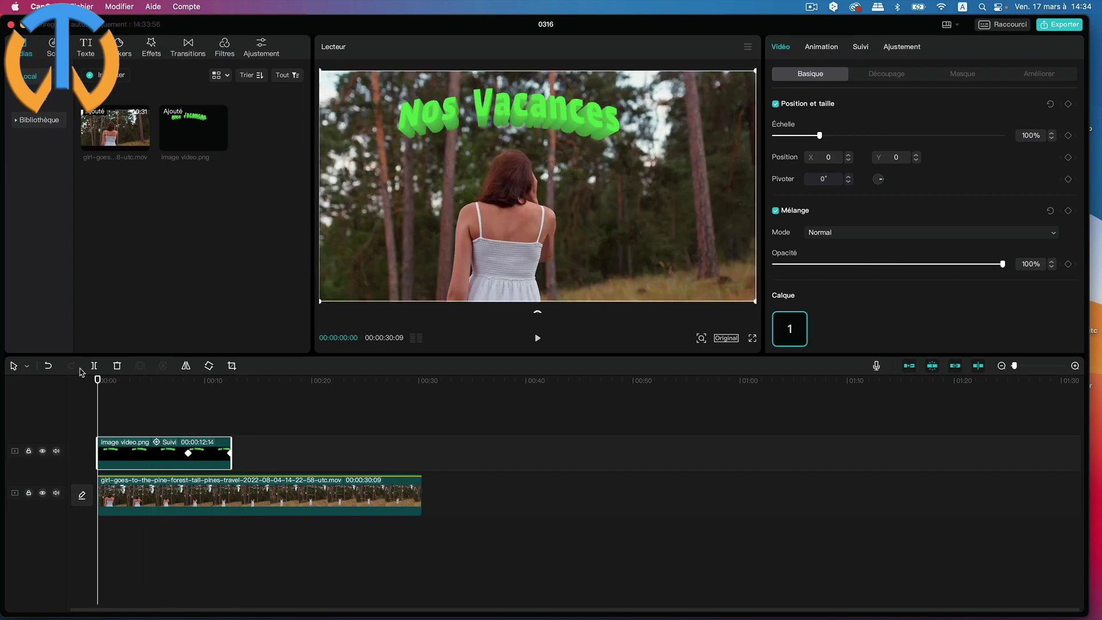
click(247, 396)
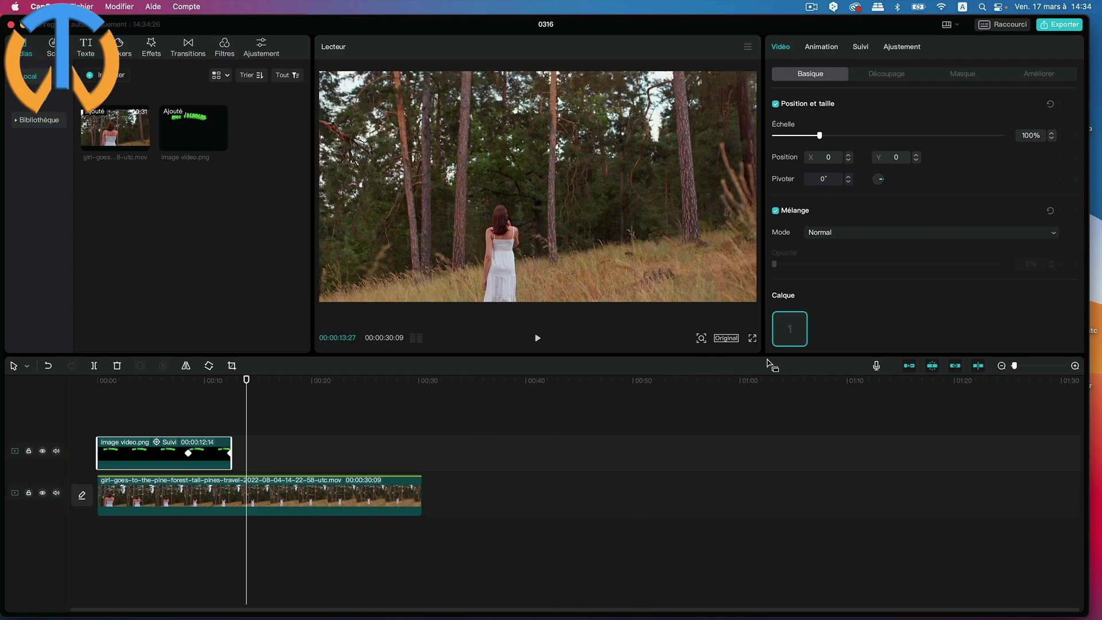
click(752, 339)
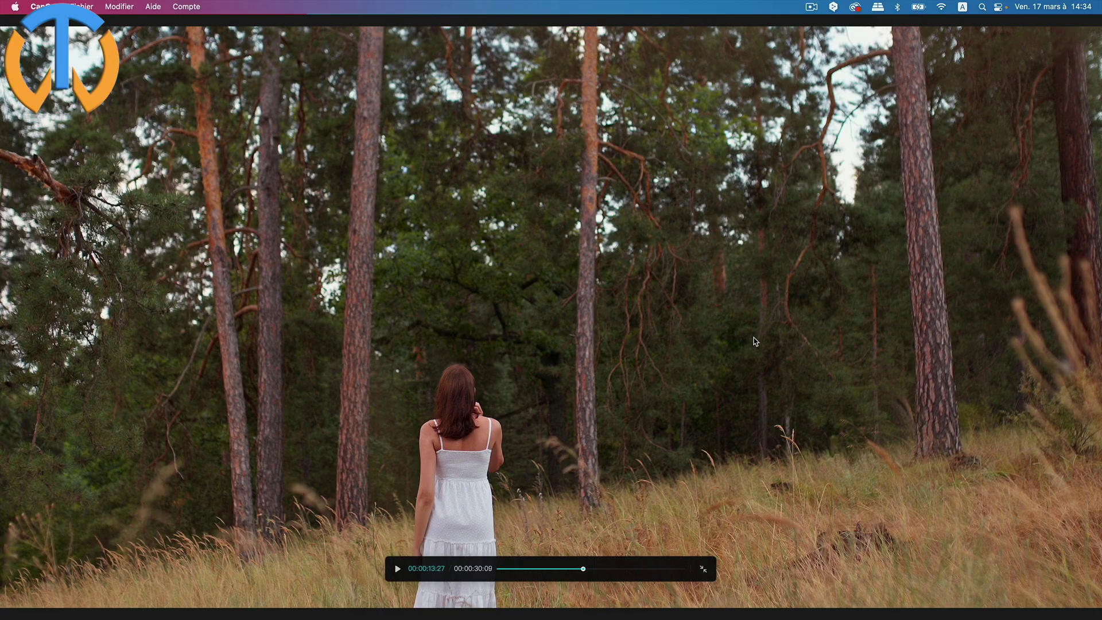
drag(531, 569, 445, 557)
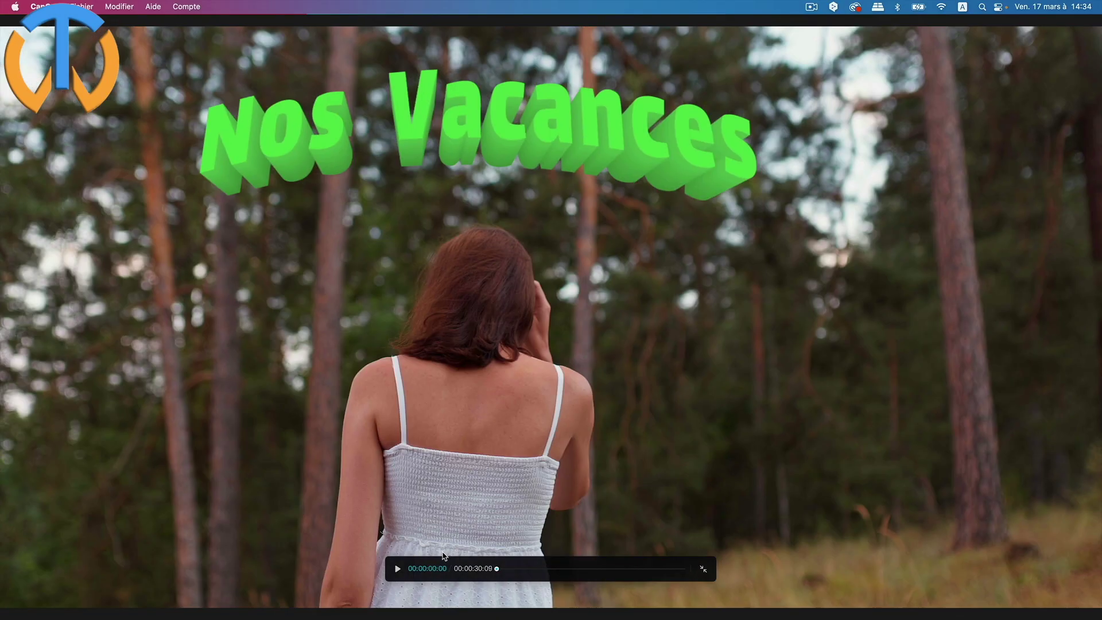
click(397, 569)
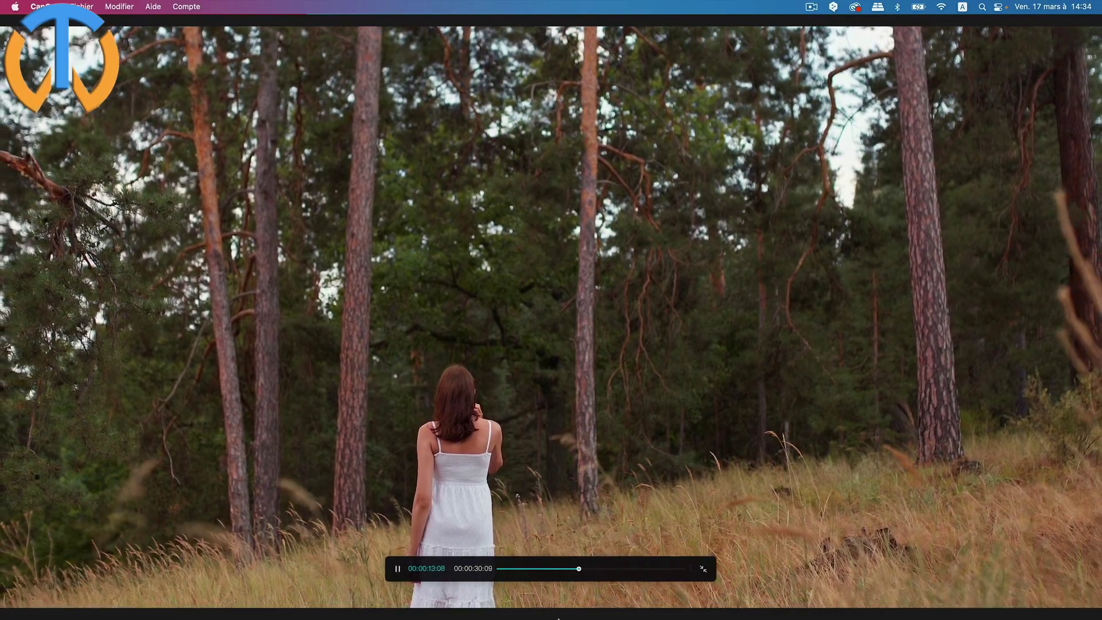
click(703, 568)
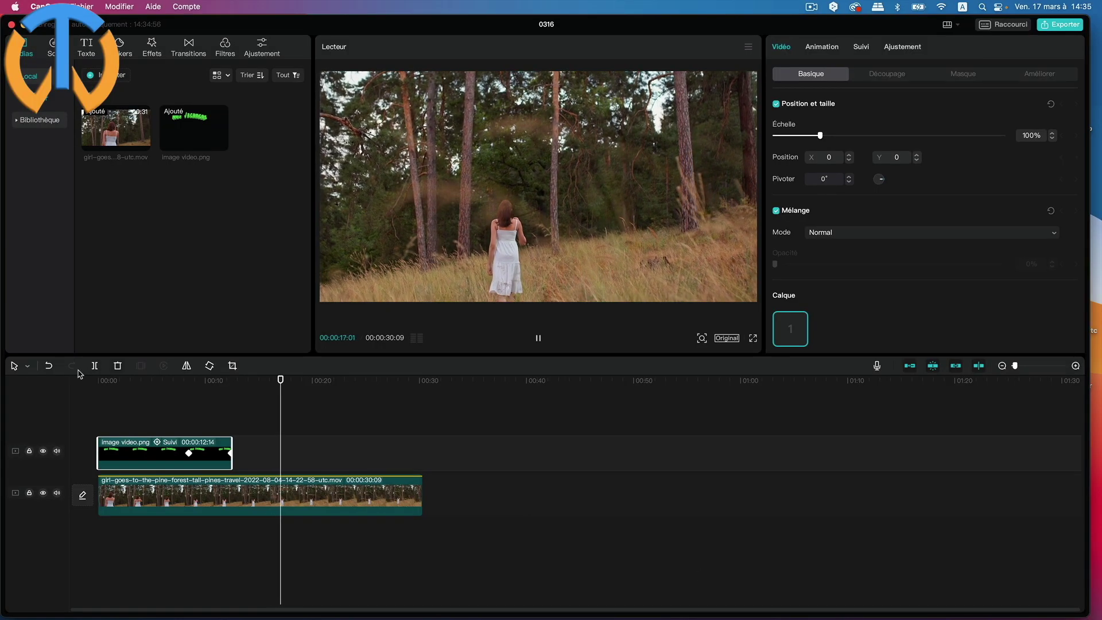
click(15, 369)
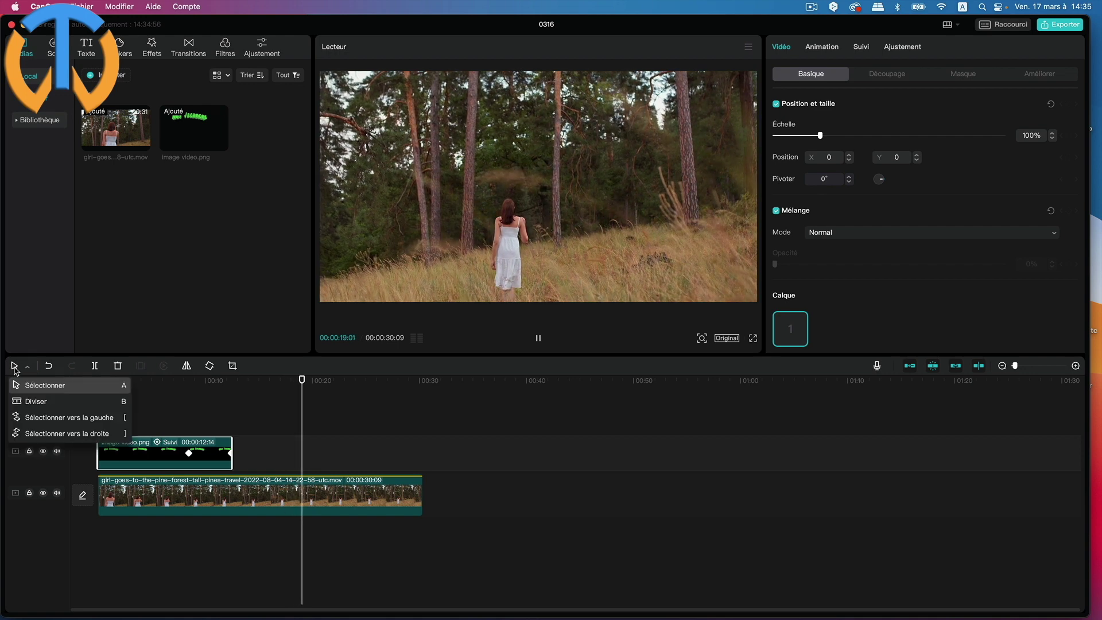
click(330, 398)
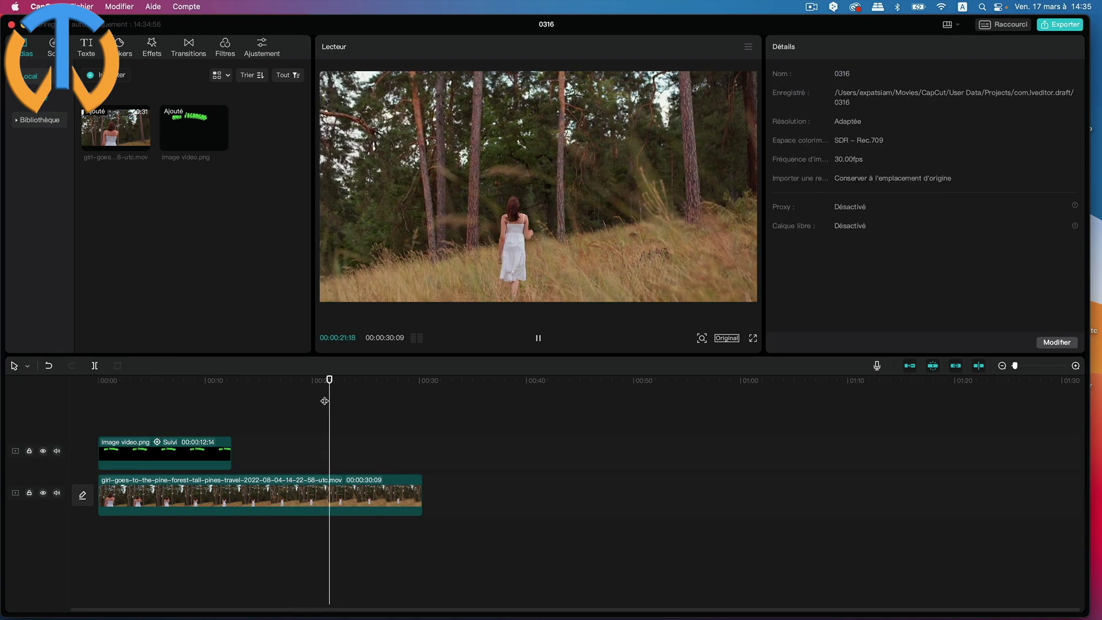
click(538, 338)
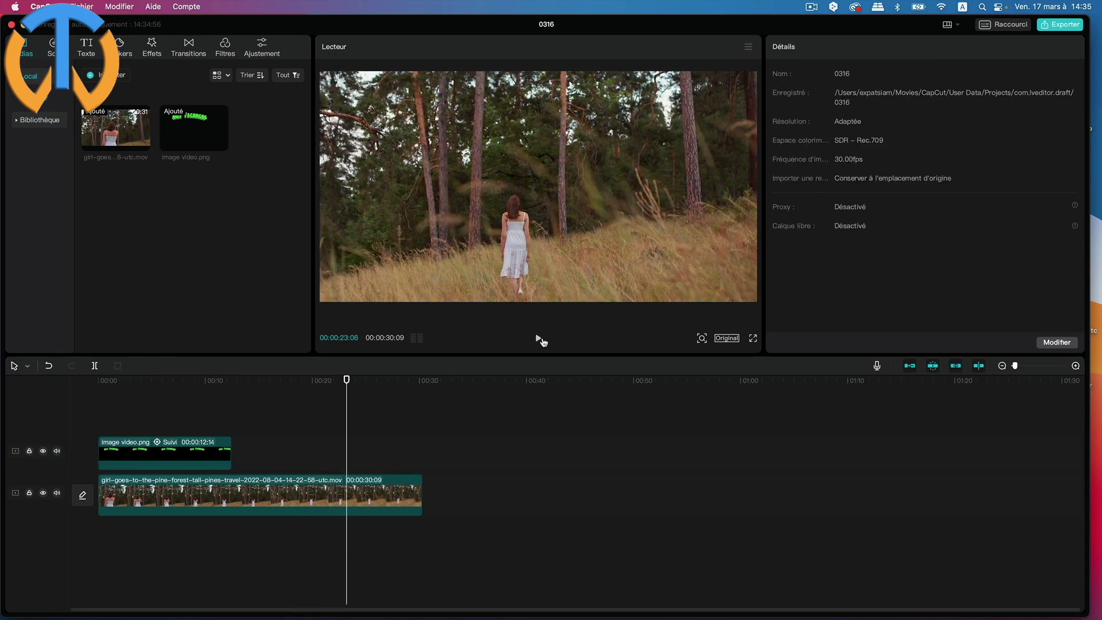